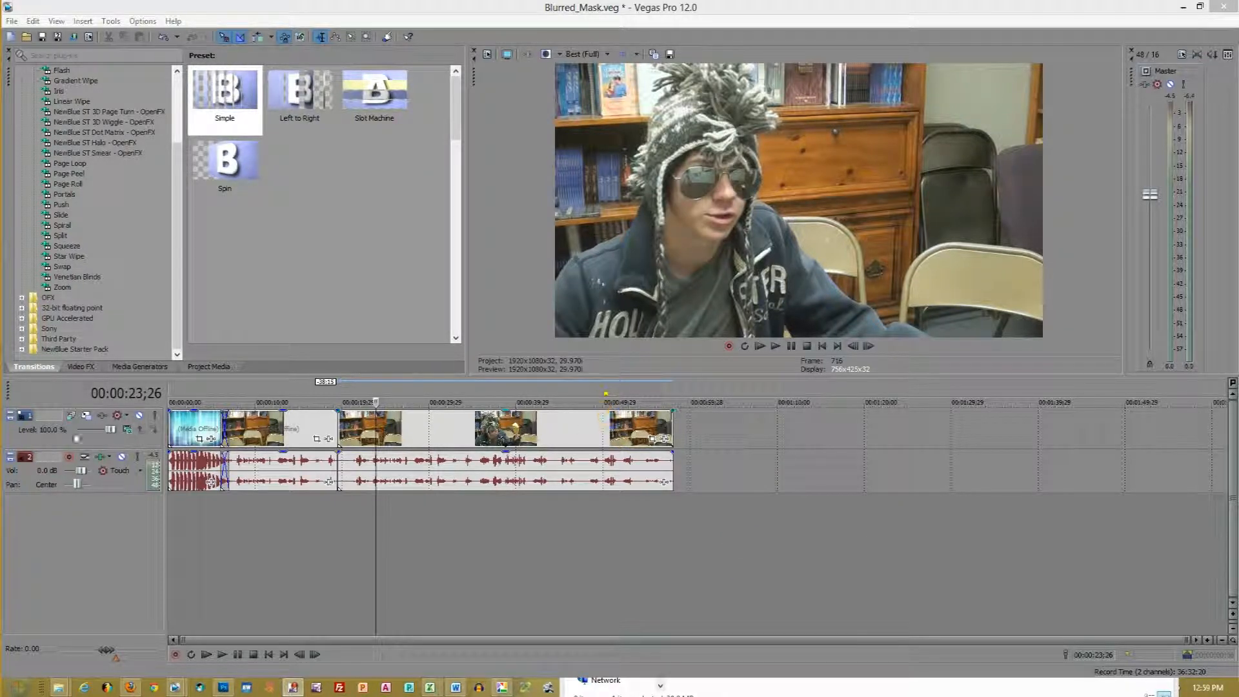
Insert a new video track above the footage and duplicate the last clip onto it, aligned with the original.
right_click(67, 441)
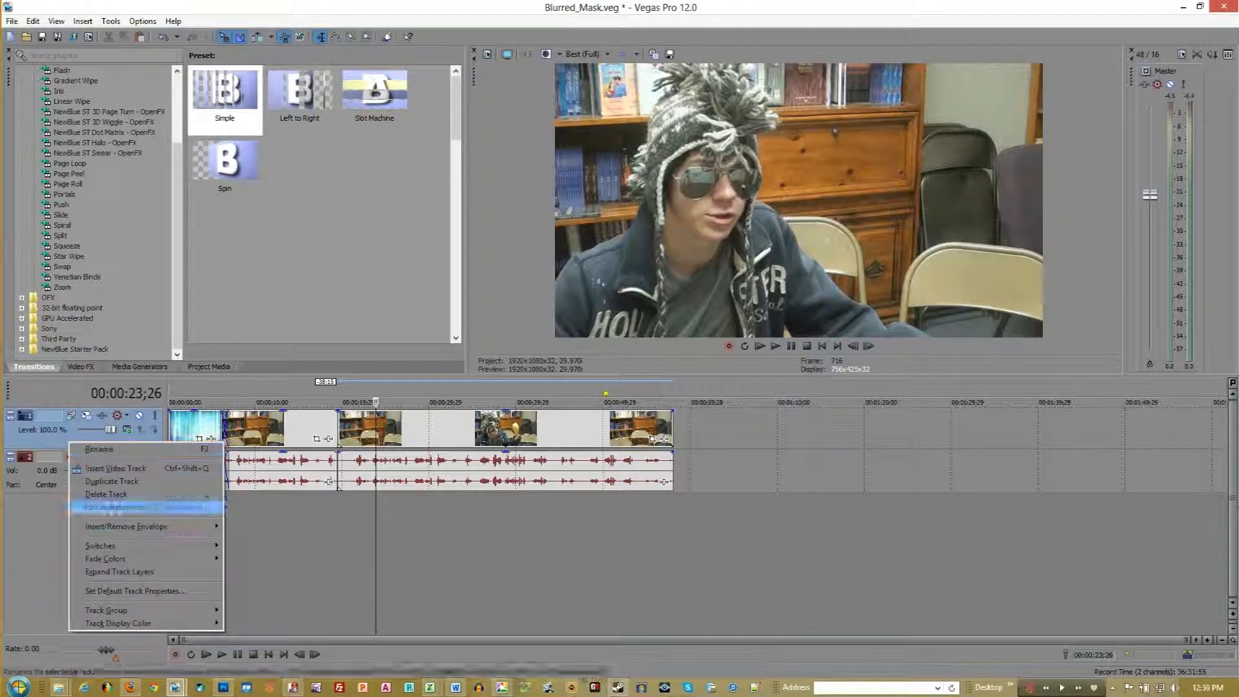
left_click(120, 469)
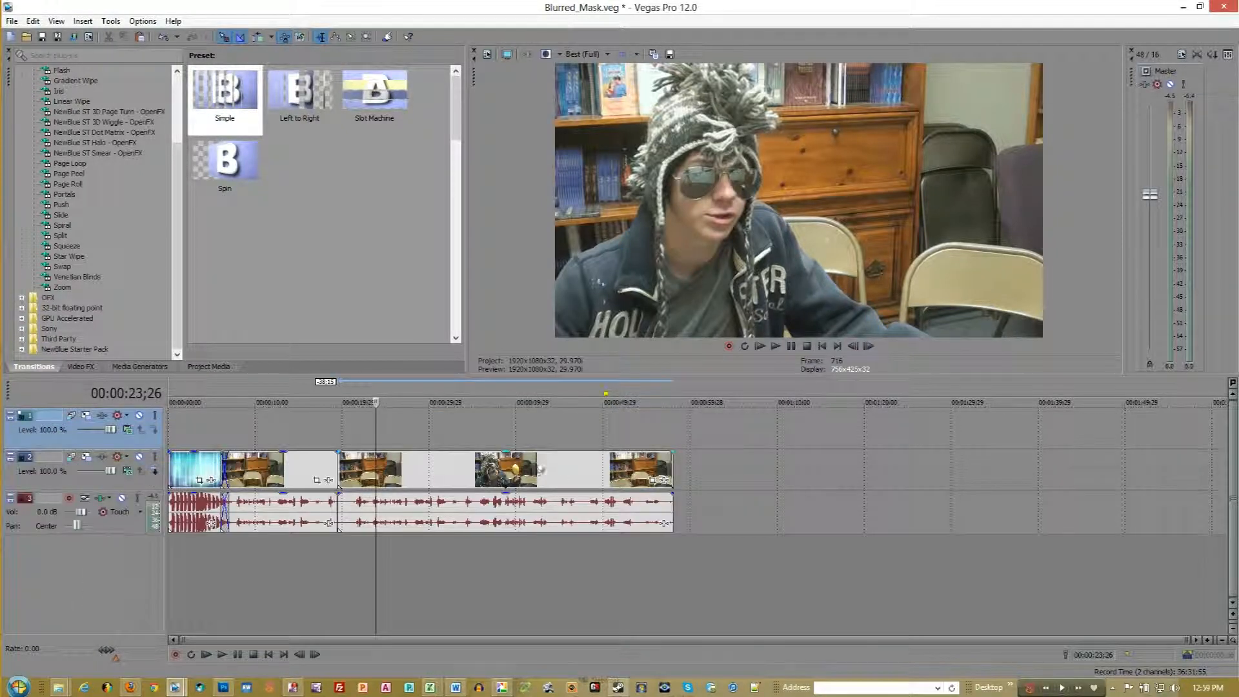
left_click(567, 470)
left_click(583, 551)
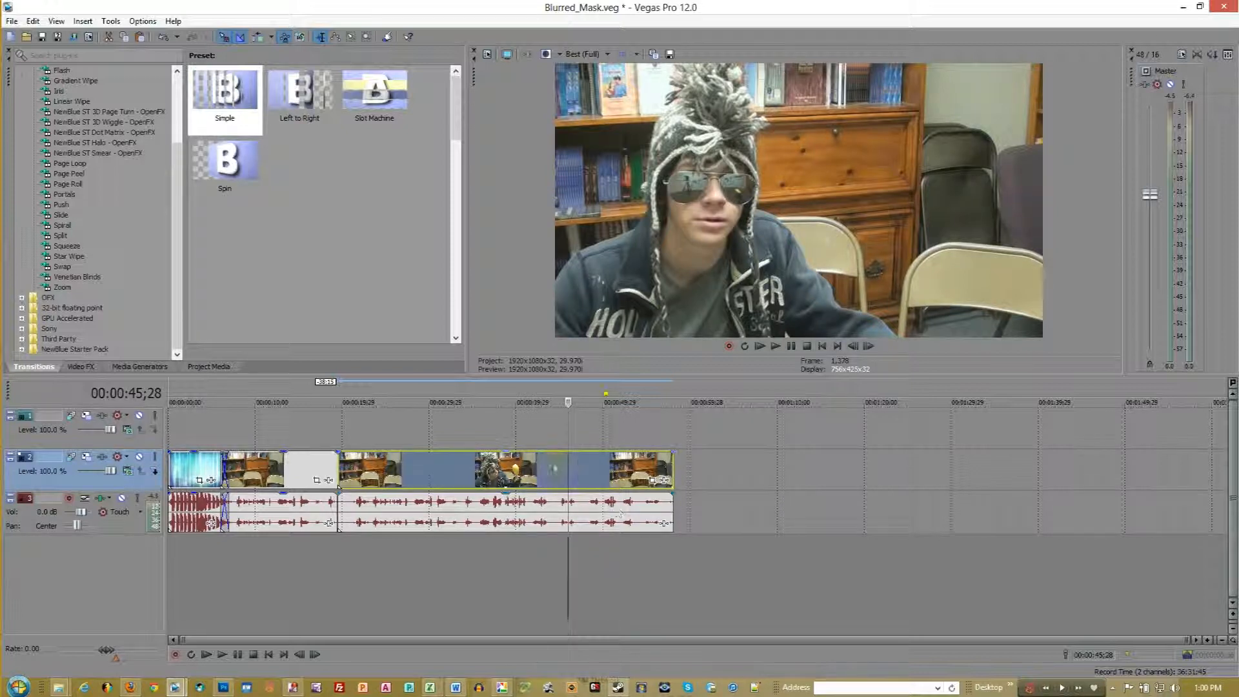
left_click(556, 477)
left_click_drag(559, 453, 555, 436)
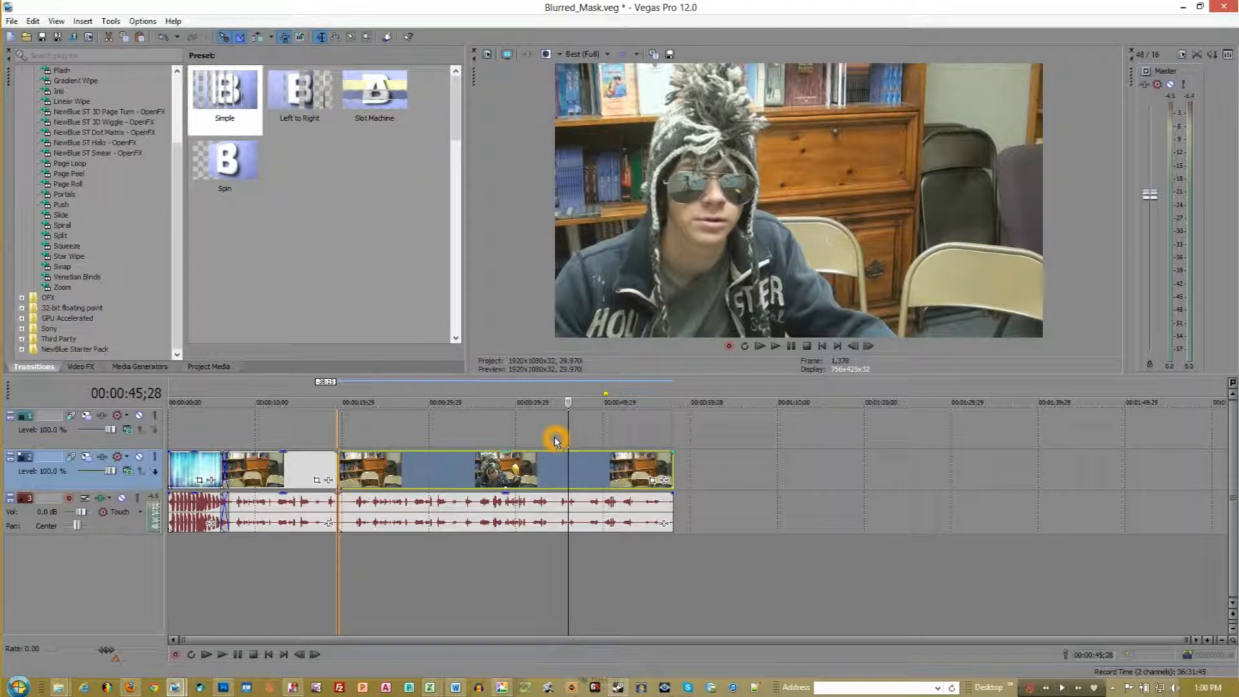
left_click_drag(555, 437, 555, 437)
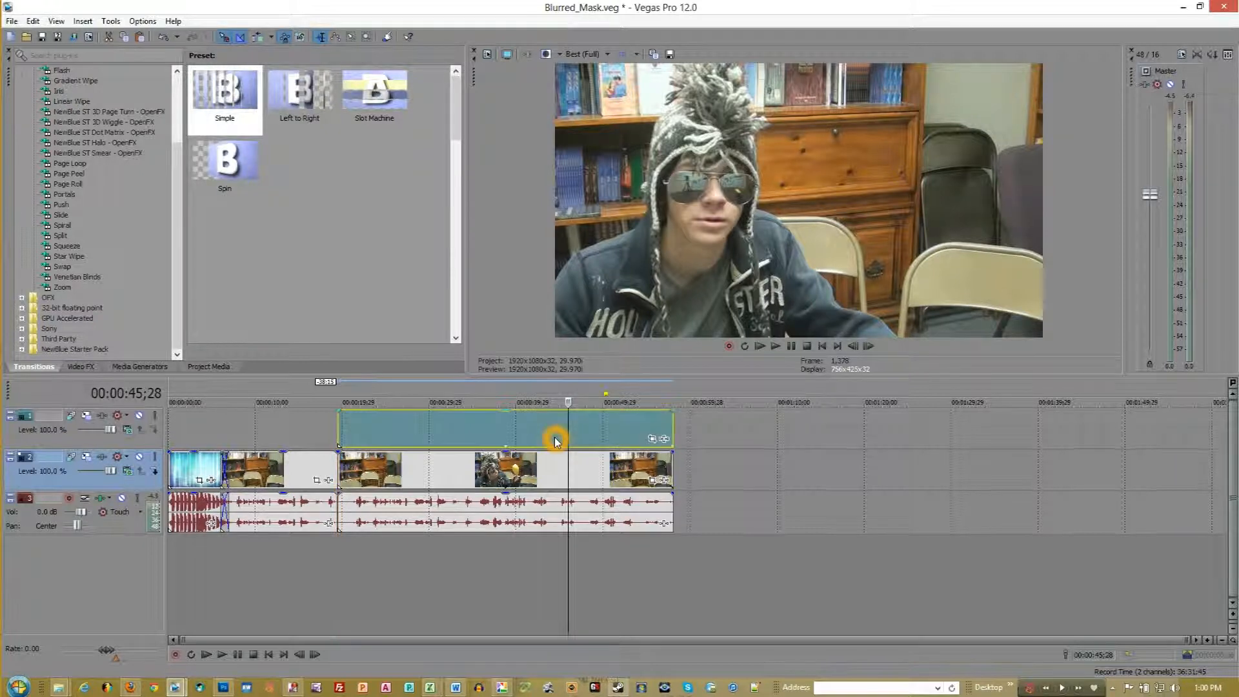
left_click(720, 429)
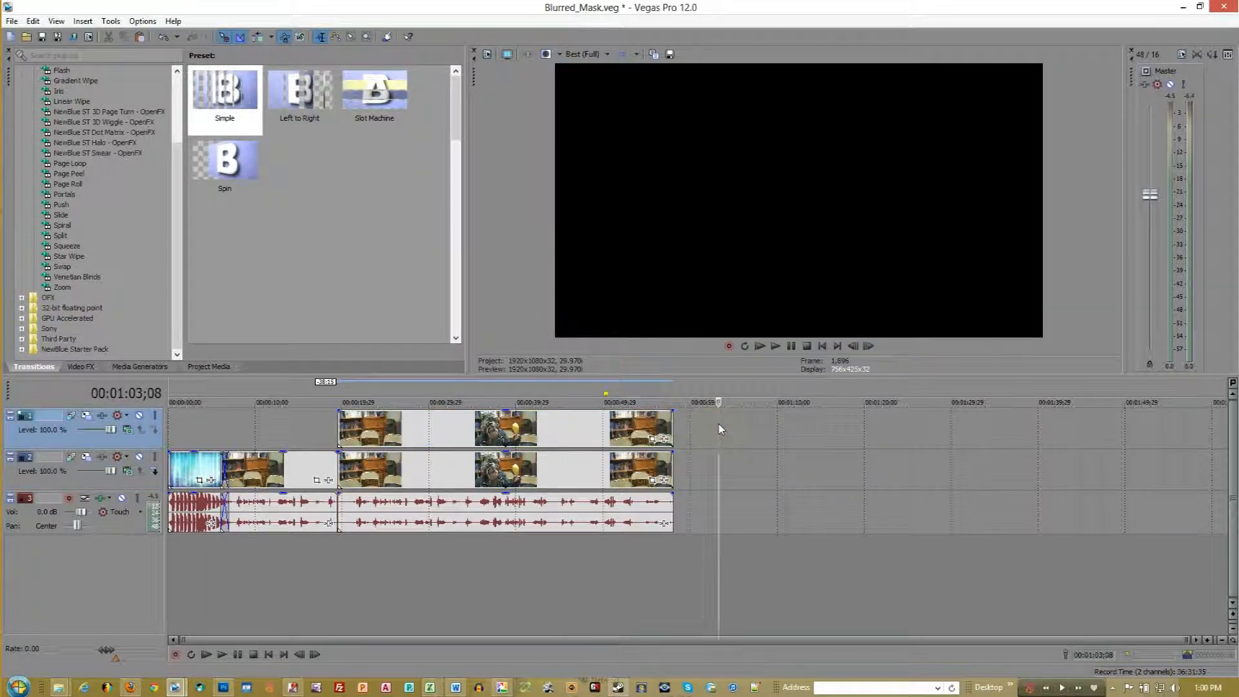
Open Event Pan/Crop for the duplicated clip and go to 00:00:03;00 within it, where the person enters the frame.
left_click(438, 393)
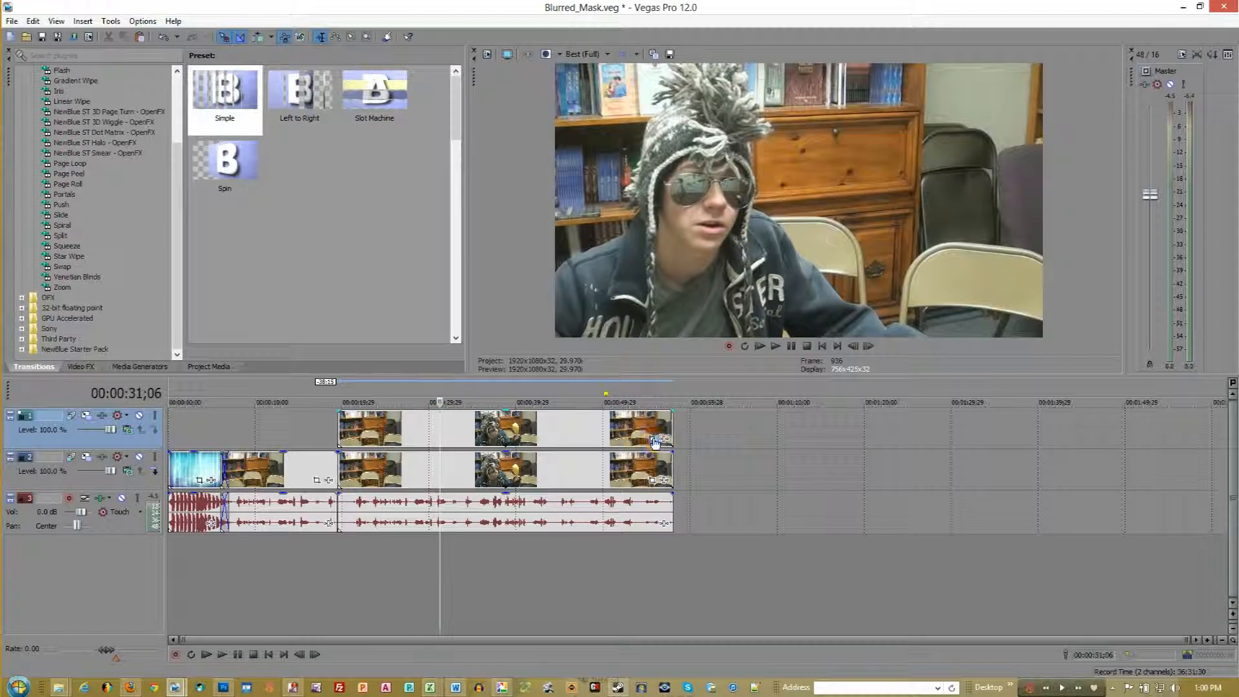
left_click(654, 441)
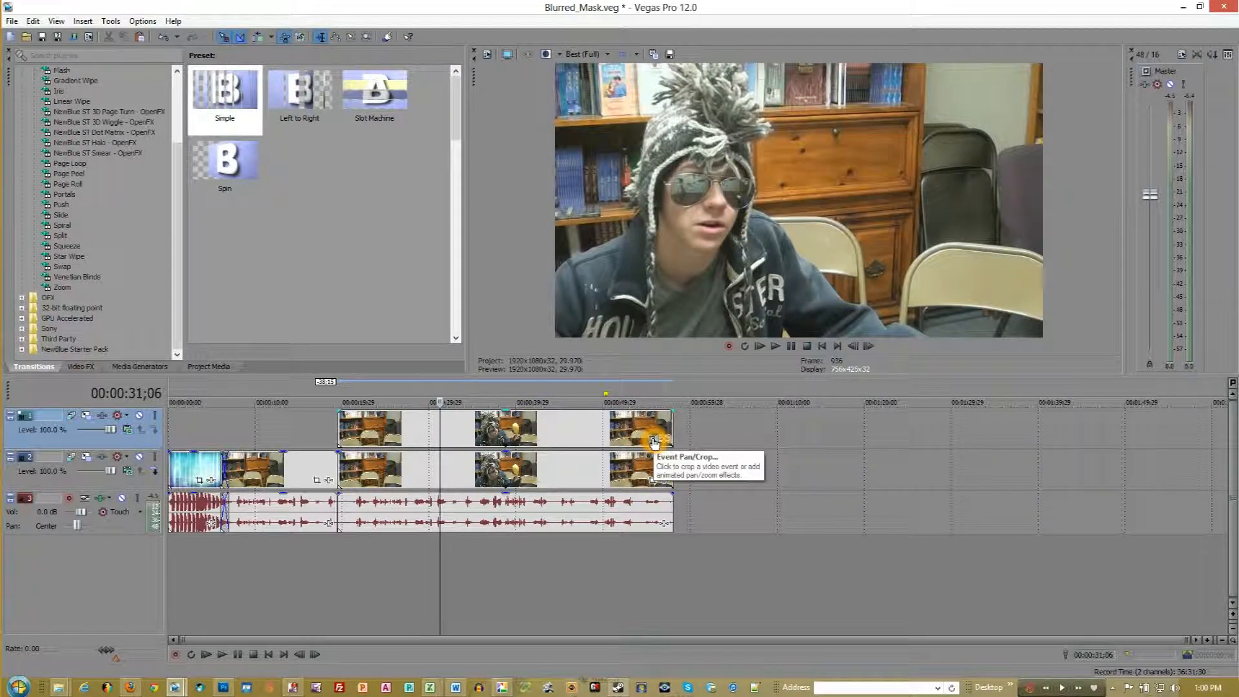
left_click(653, 440)
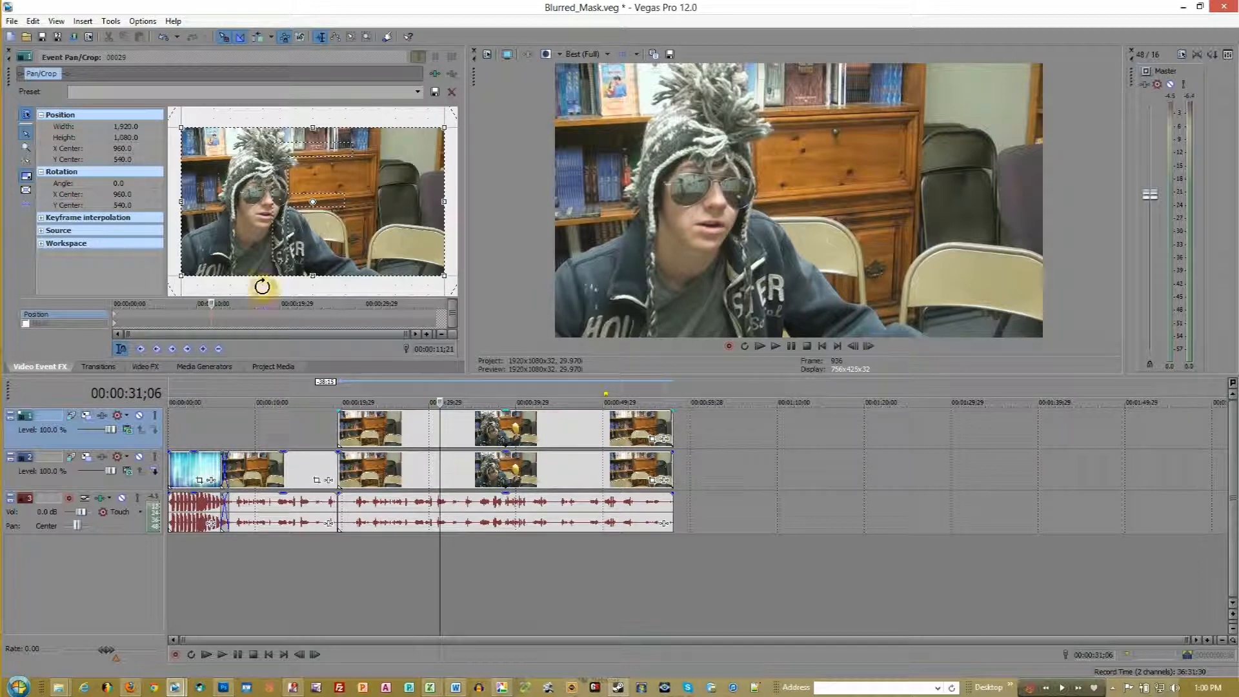
left_click(122, 352)
left_click(209, 303)
left_click(210, 304)
left_click_drag(210, 303, 139, 304)
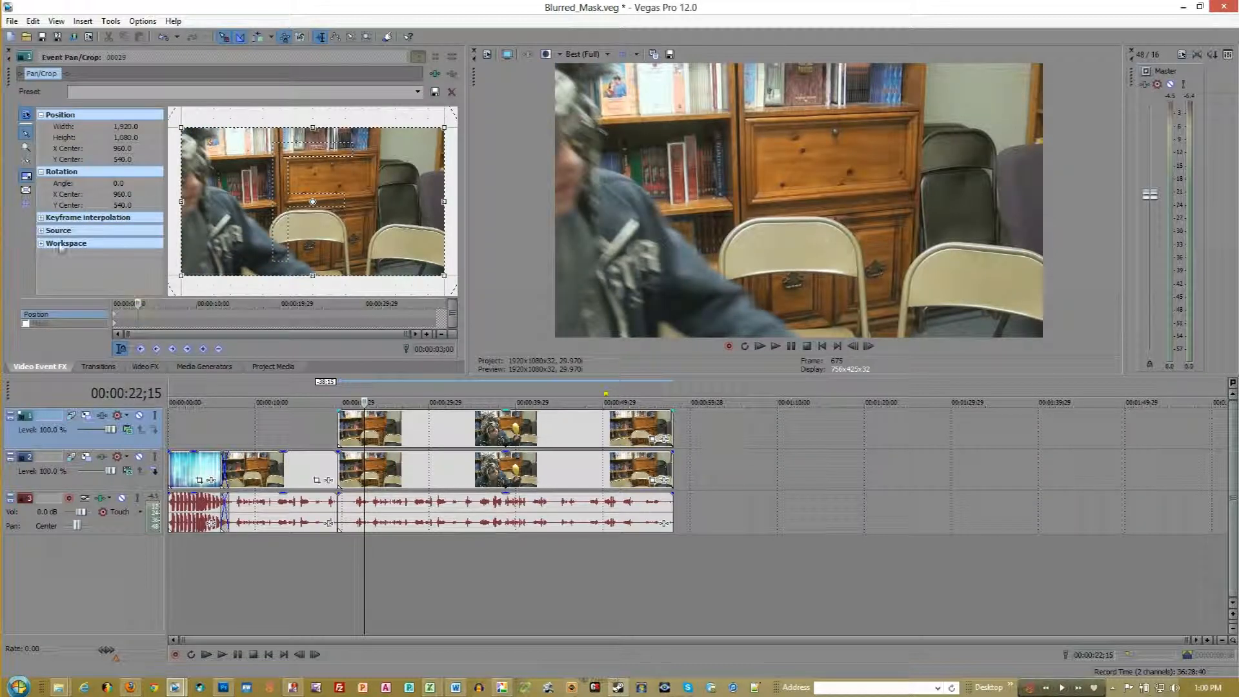
Enable the Mask for the duplicated clip.
left_click(25, 332)
left_click(27, 327)
left_click(32, 340)
left_click(25, 323)
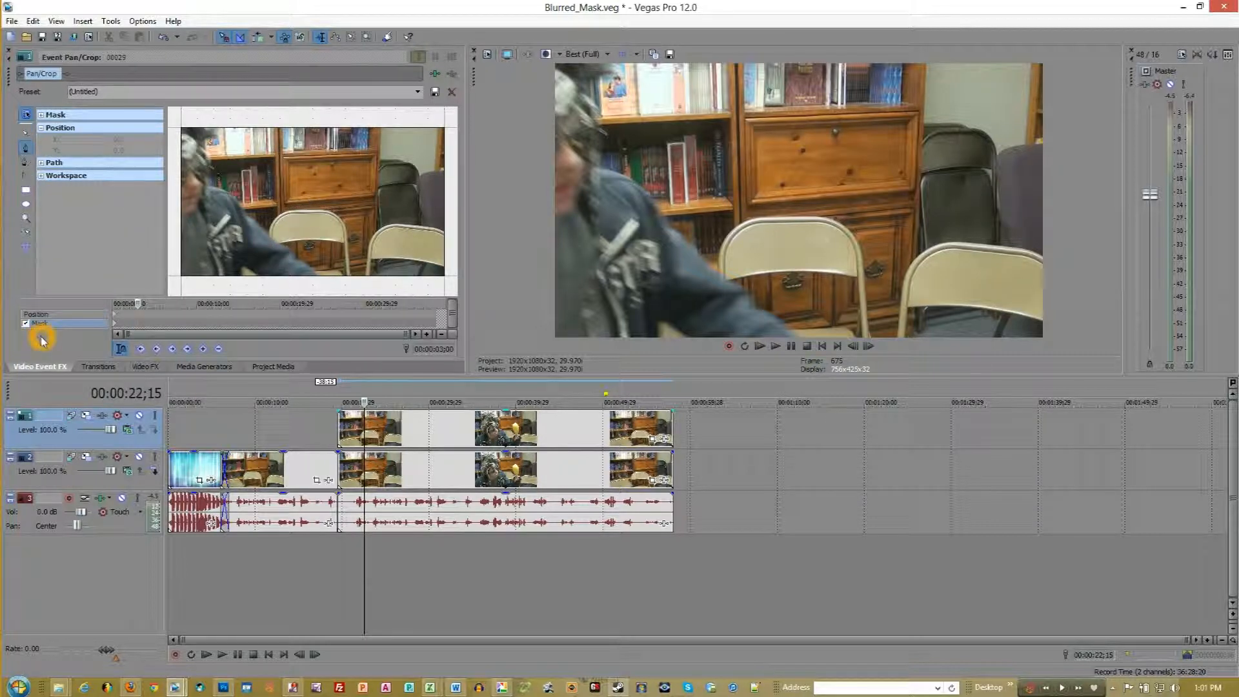
Draw a closed four-point mask around the person's face with the Anchor Creation tool.
left_click(27, 149)
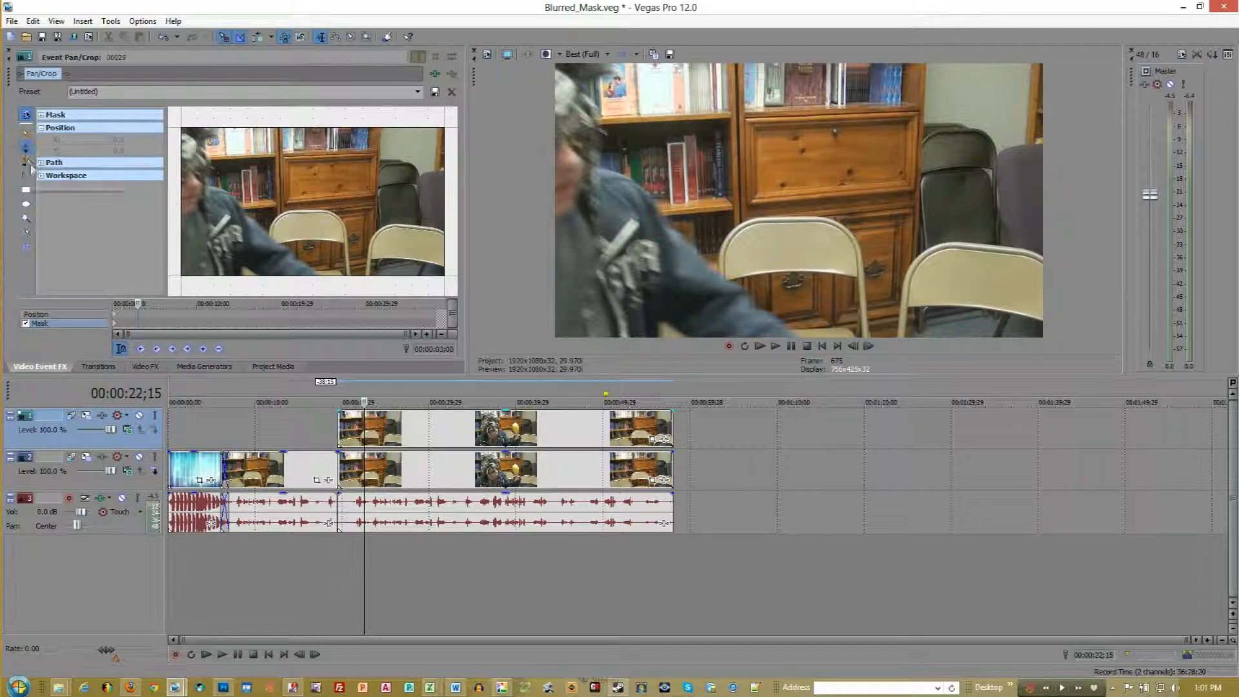
left_click(182, 221)
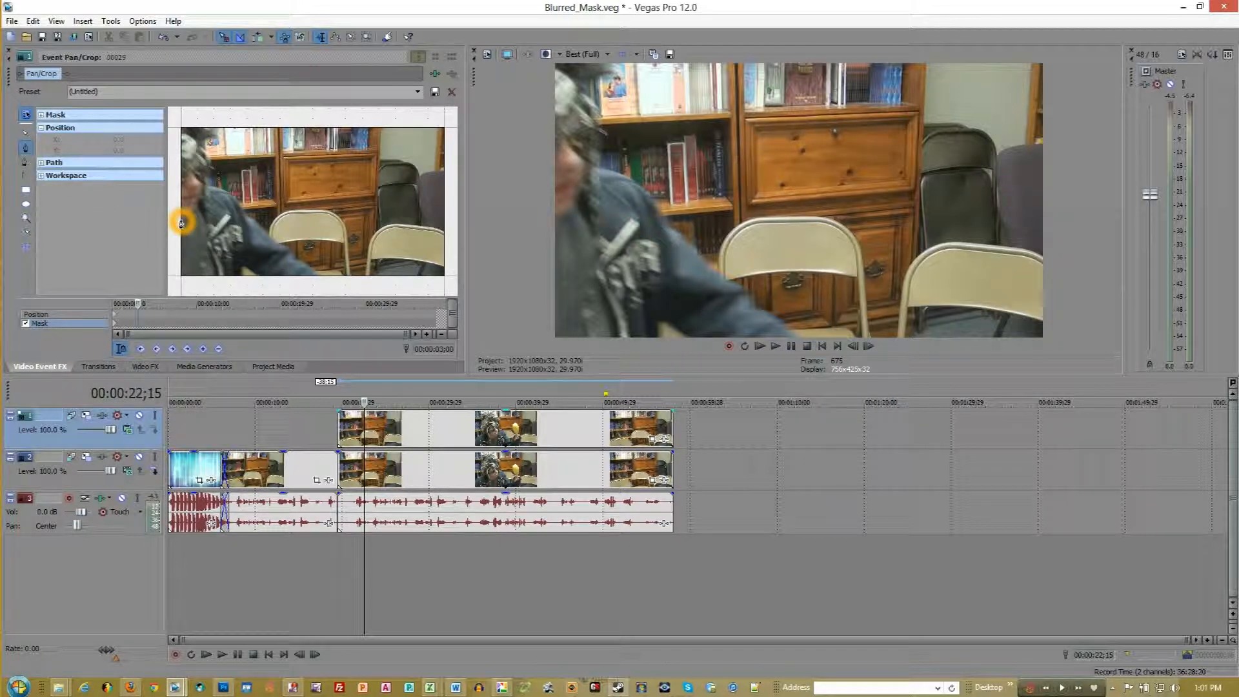
left_click(209, 219)
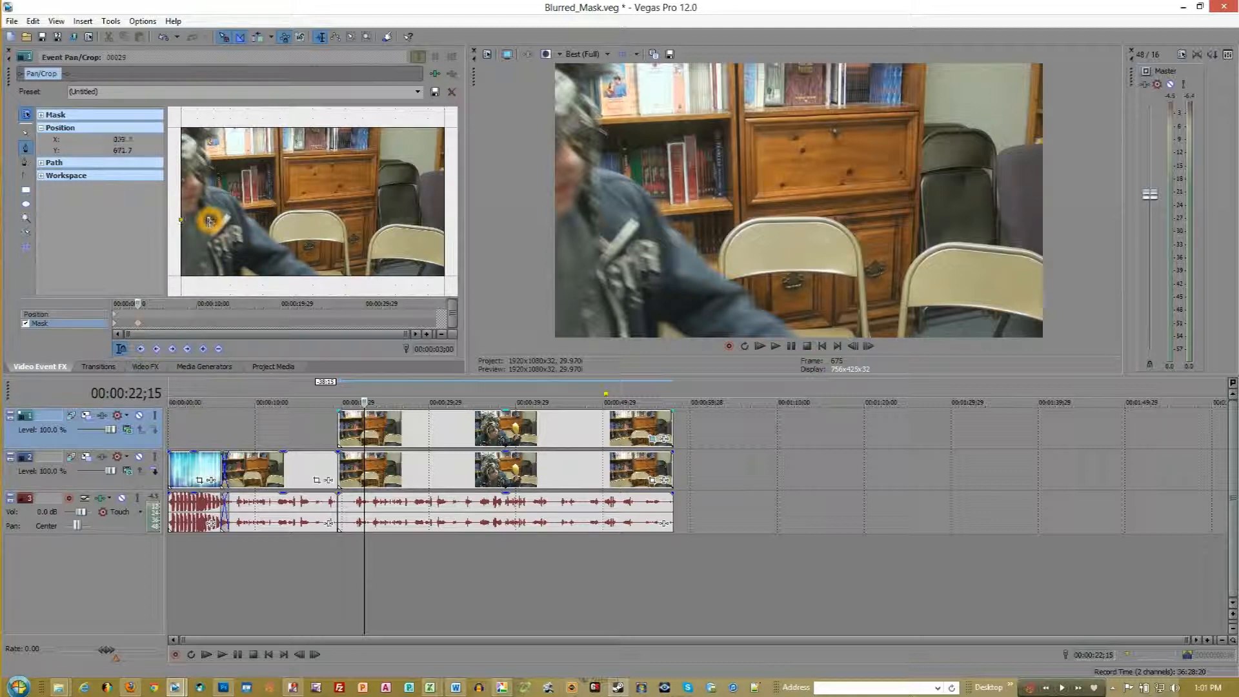
left_click(218, 165)
left_click(183, 162)
left_click(183, 221)
left_click(183, 221)
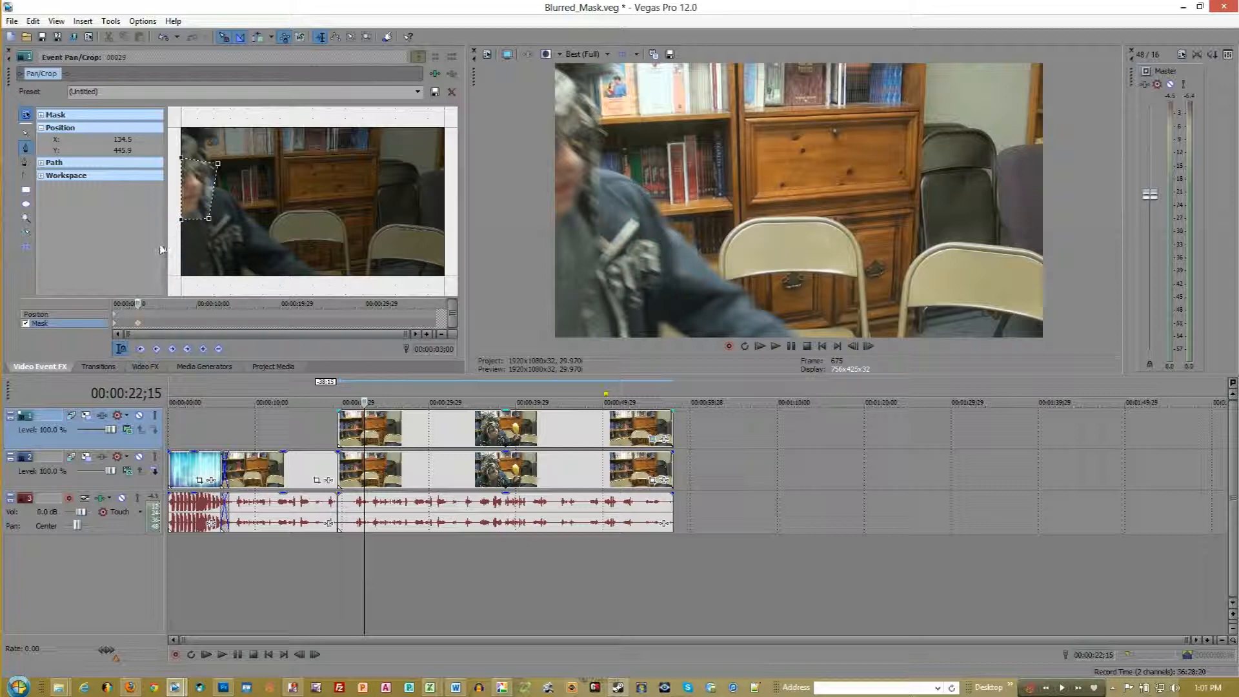
Raise the mask's upper-right corner to about X 292, Y 192 and its upper-left corner to about X 0, Y 183.
left_click(221, 160)
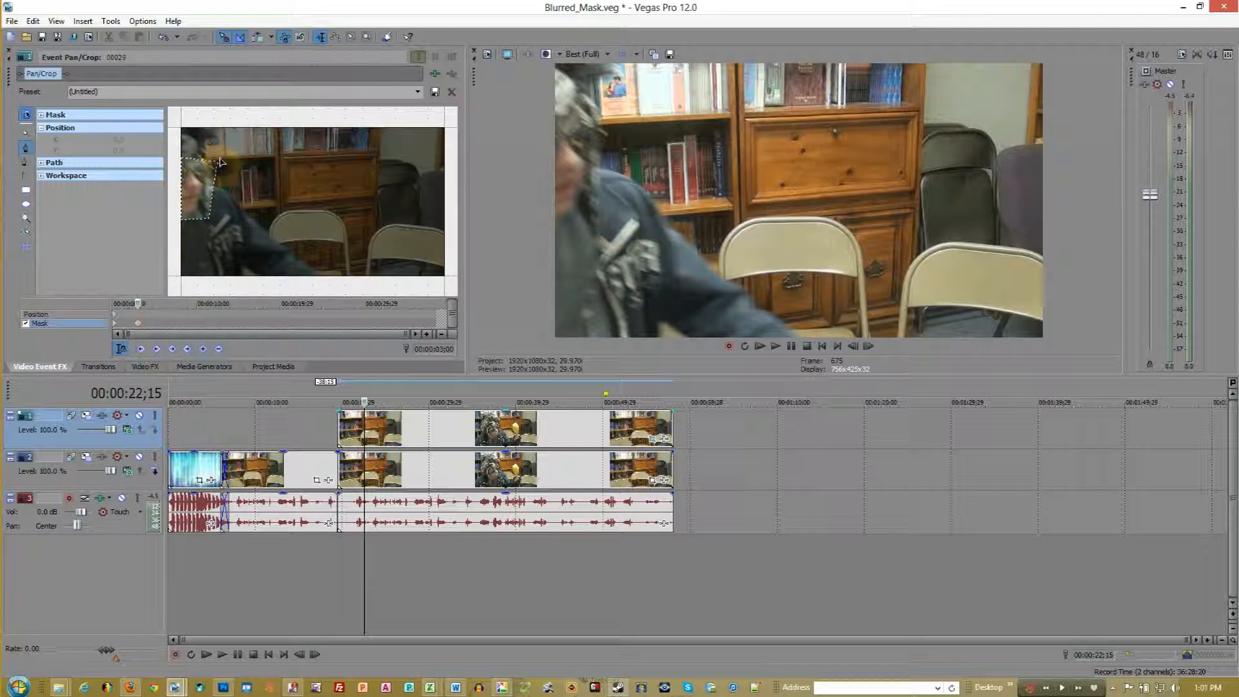
left_click_drag(222, 158, 220, 163)
left_click(220, 163)
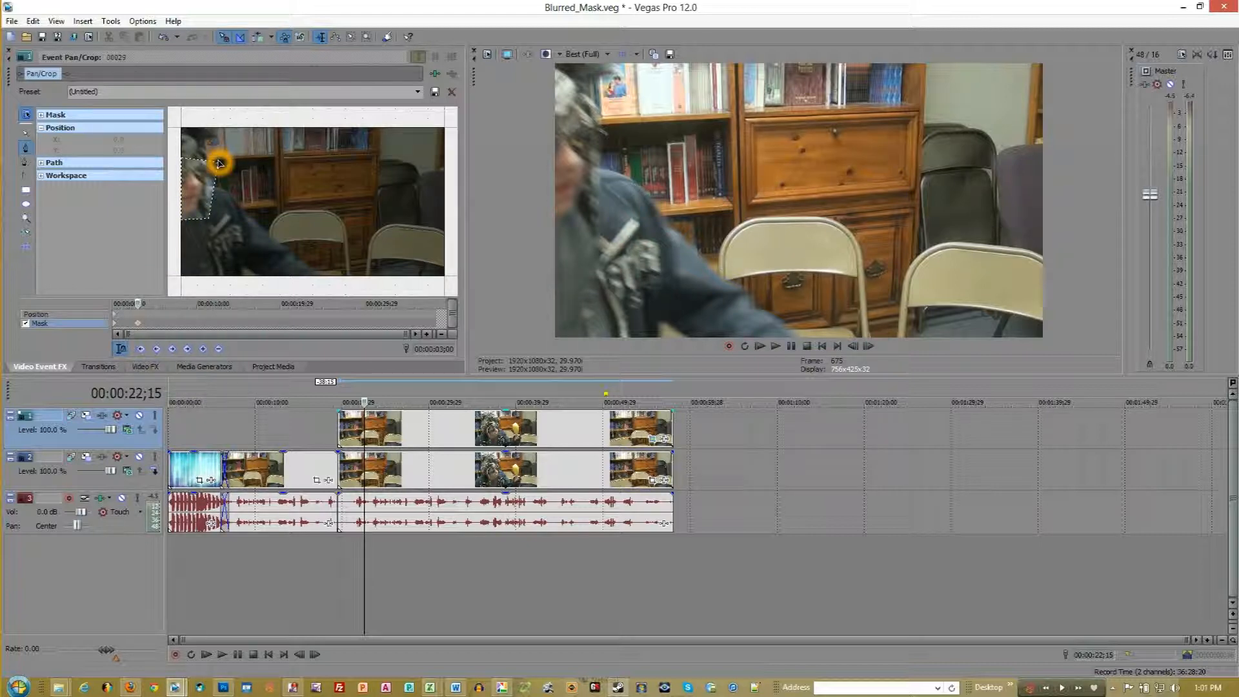
left_click_drag(217, 162, 222, 158)
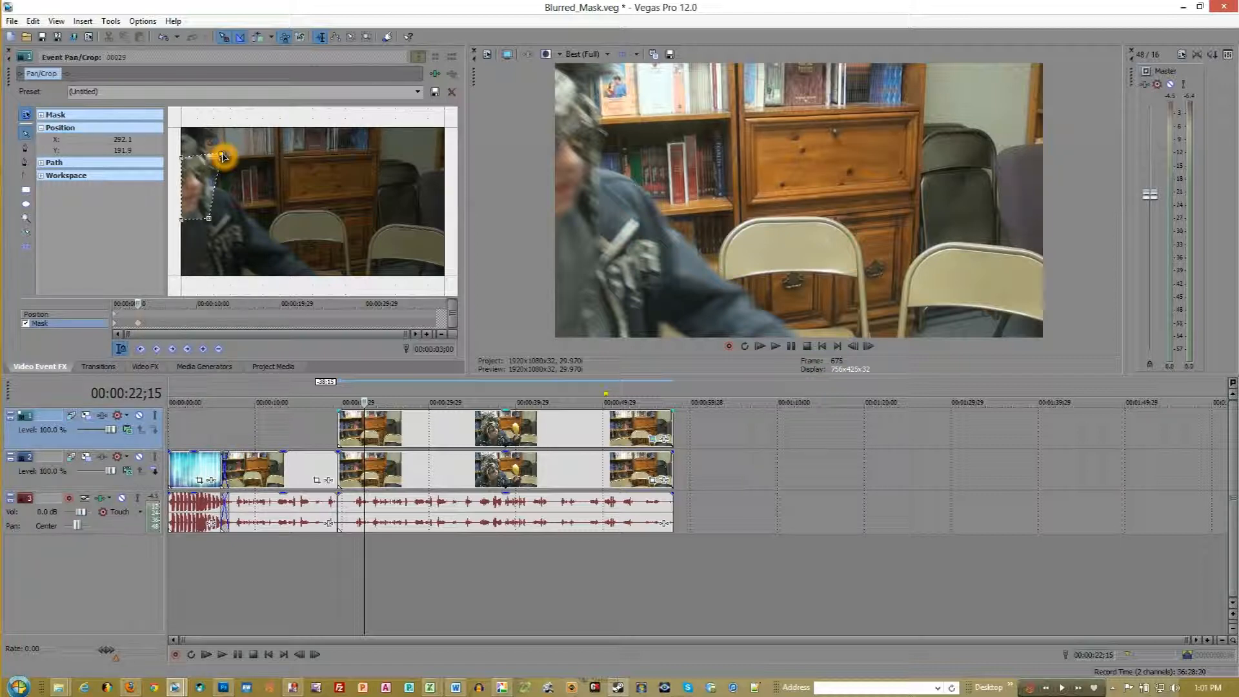
left_click(182, 160)
left_click_drag(183, 160, 183, 155)
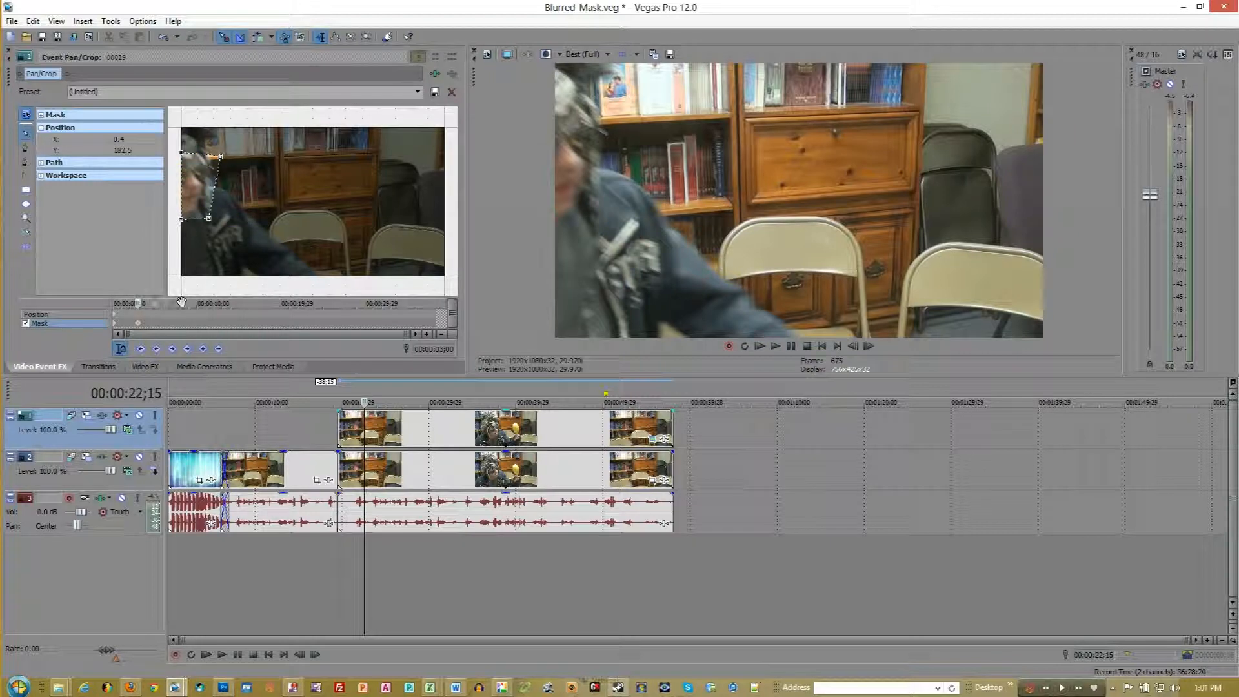
At 00:00:03;02, move the mask's two right corners outward to cover the face, the upper one to about X 396, Y 258.
left_click(137, 303)
left_click(138, 303)
left_click(142, 322)
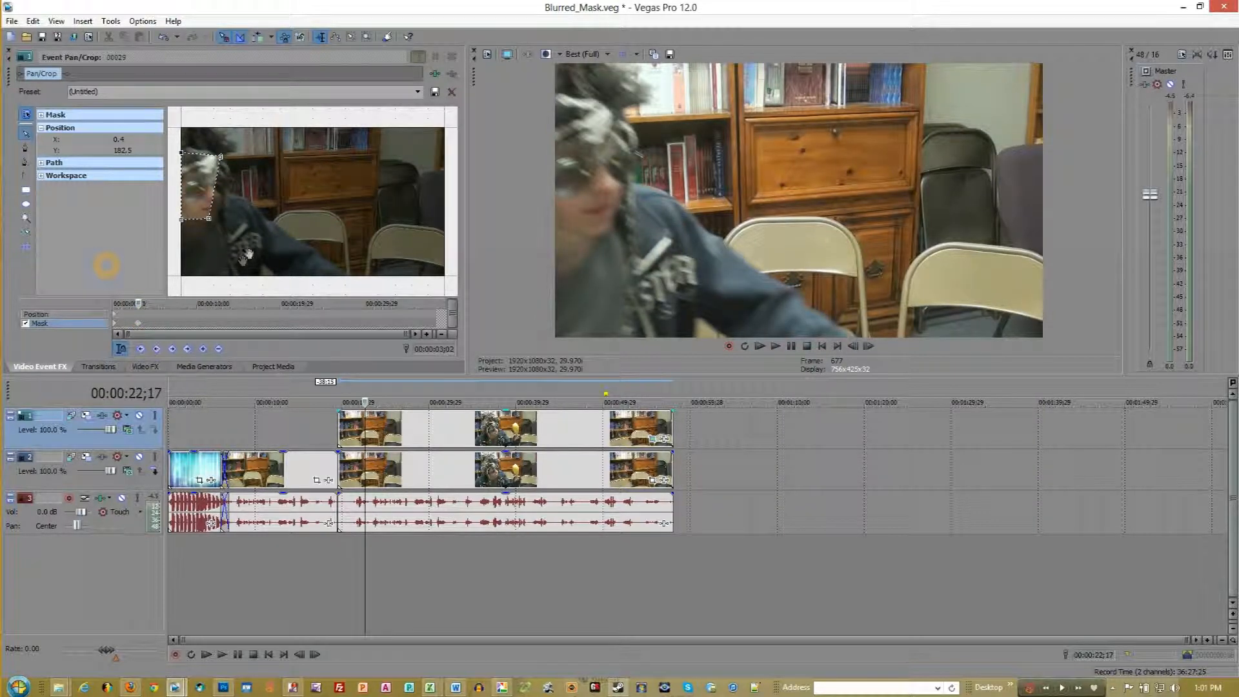
left_click(236, 218)
left_click(219, 214)
left_click(219, 221)
left_click(211, 223)
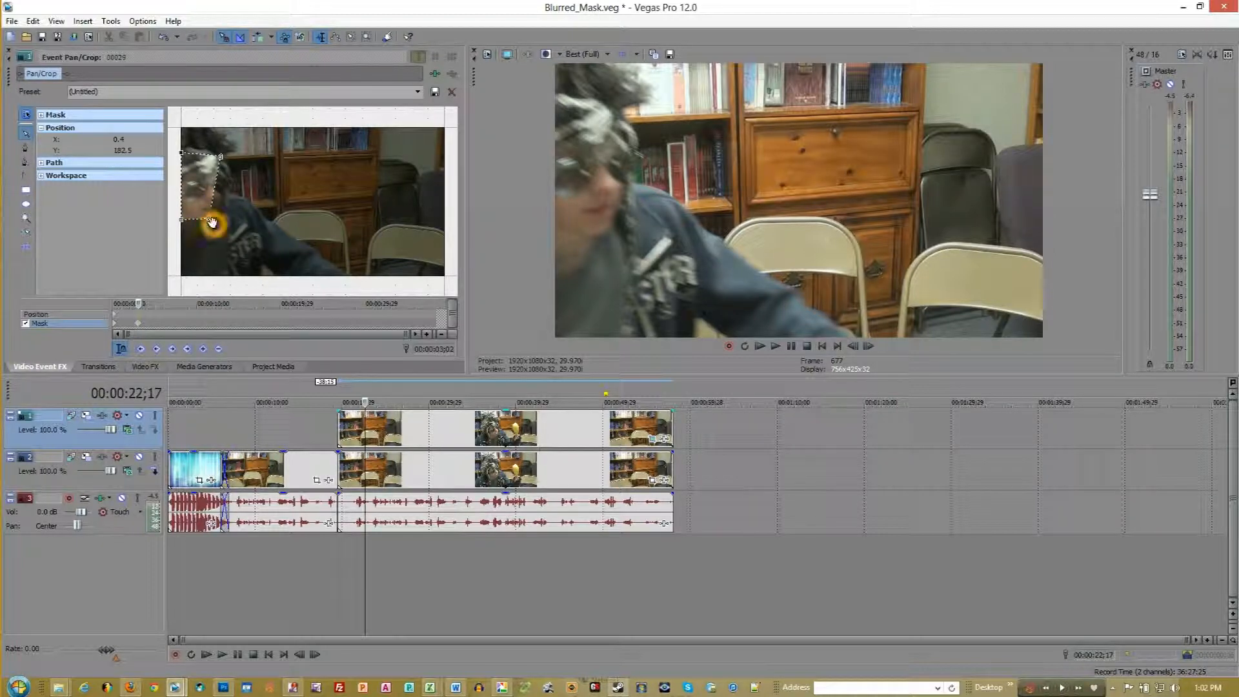
left_click(210, 222)
left_click_drag(210, 221, 222, 230)
left_click_drag(220, 158, 238, 164)
left_click(277, 159)
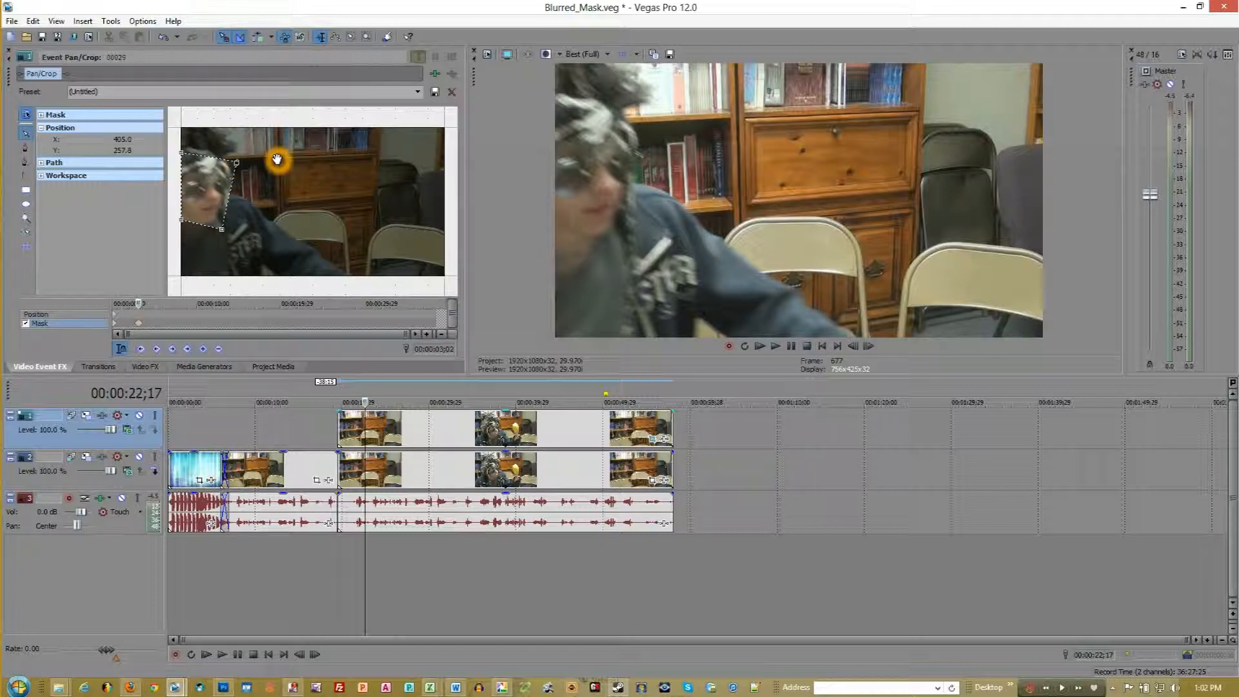
At 00:00:03;05, select the whole mask, move it over the face and widen it on its right side.
left_click_drag(138, 304, 139, 304)
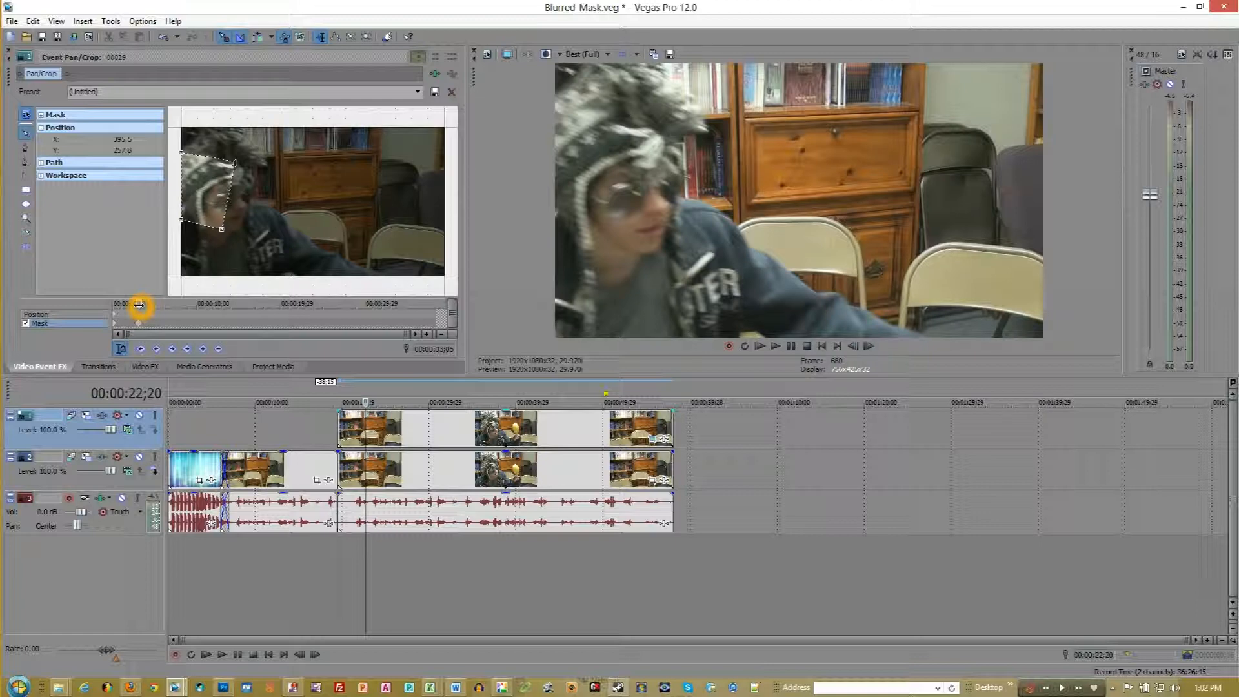
right_click(200, 191)
mouse_move(250, 218)
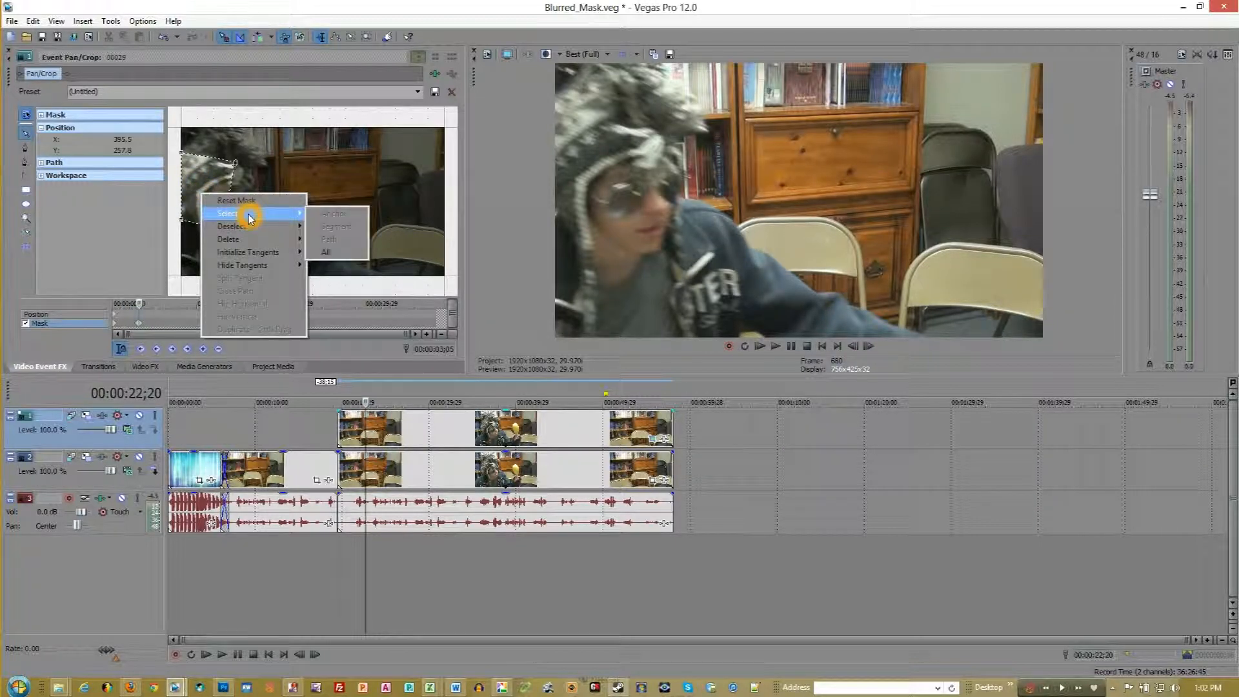
left_click(327, 251)
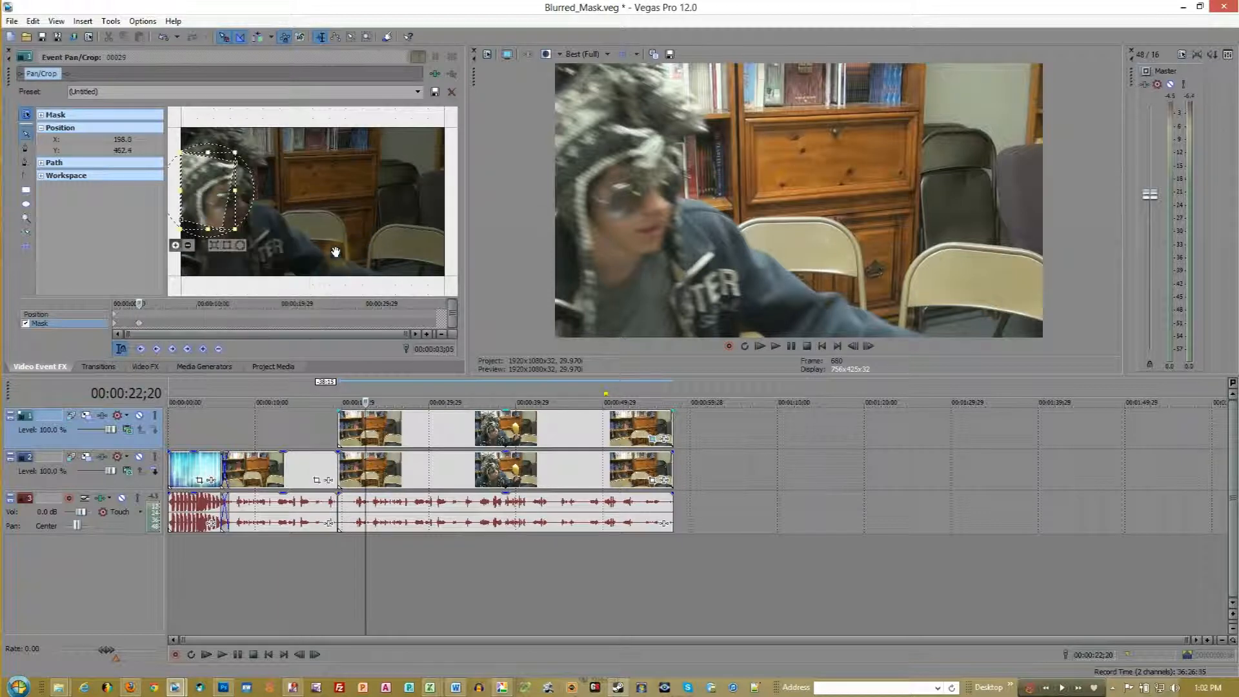
left_click_drag(212, 187, 230, 199)
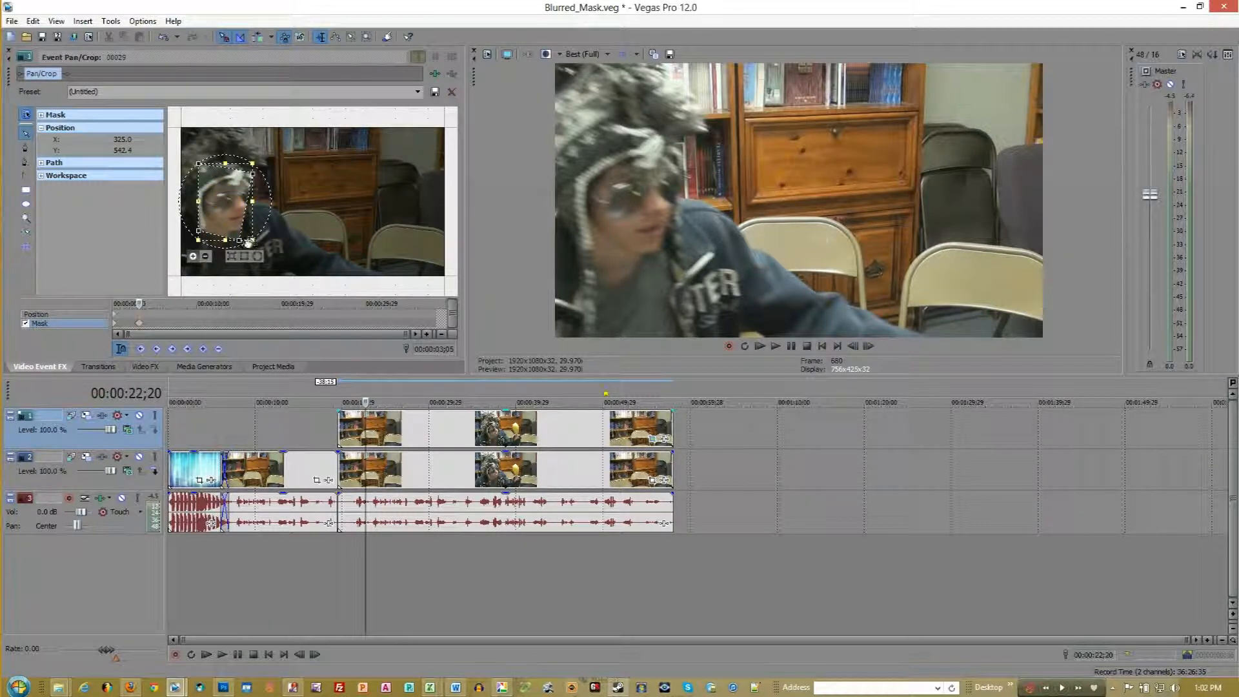
left_click_drag(254, 241, 265, 240)
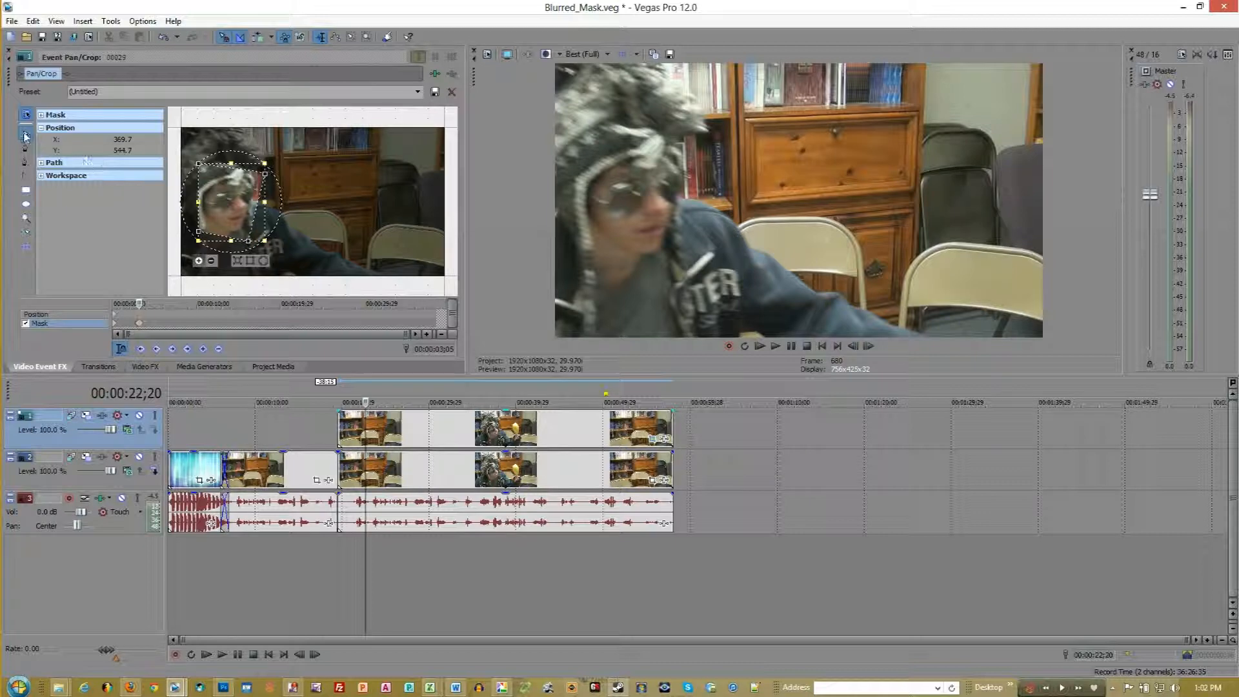
Deselect the whole mask and move its lower-right corner to about X 566, Y 832.
left_click(27, 134)
right_click(228, 207)
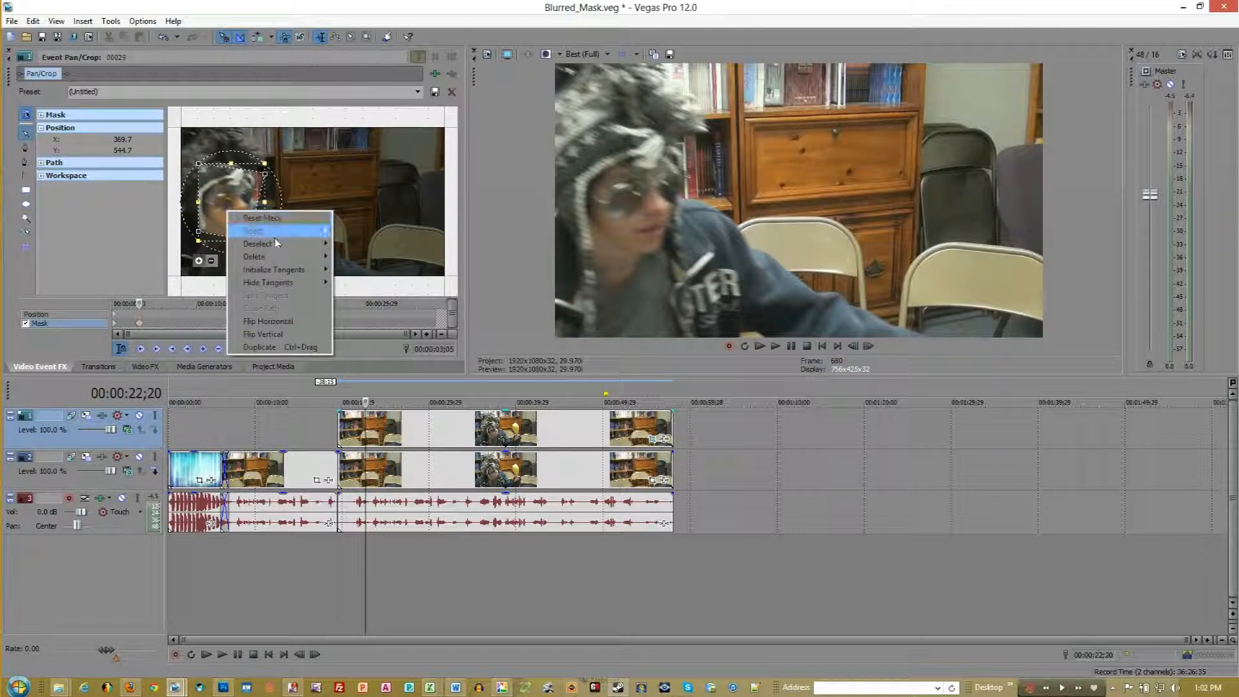
left_click(276, 249)
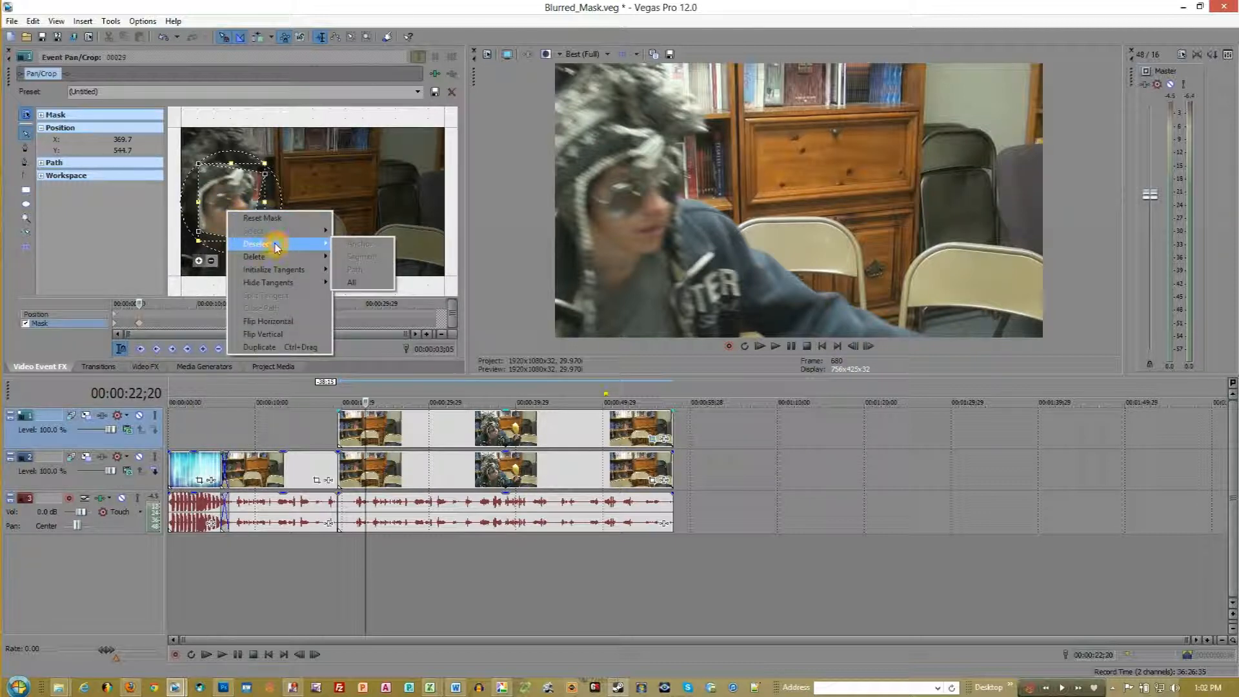
left_click(352, 282)
left_click(256, 243)
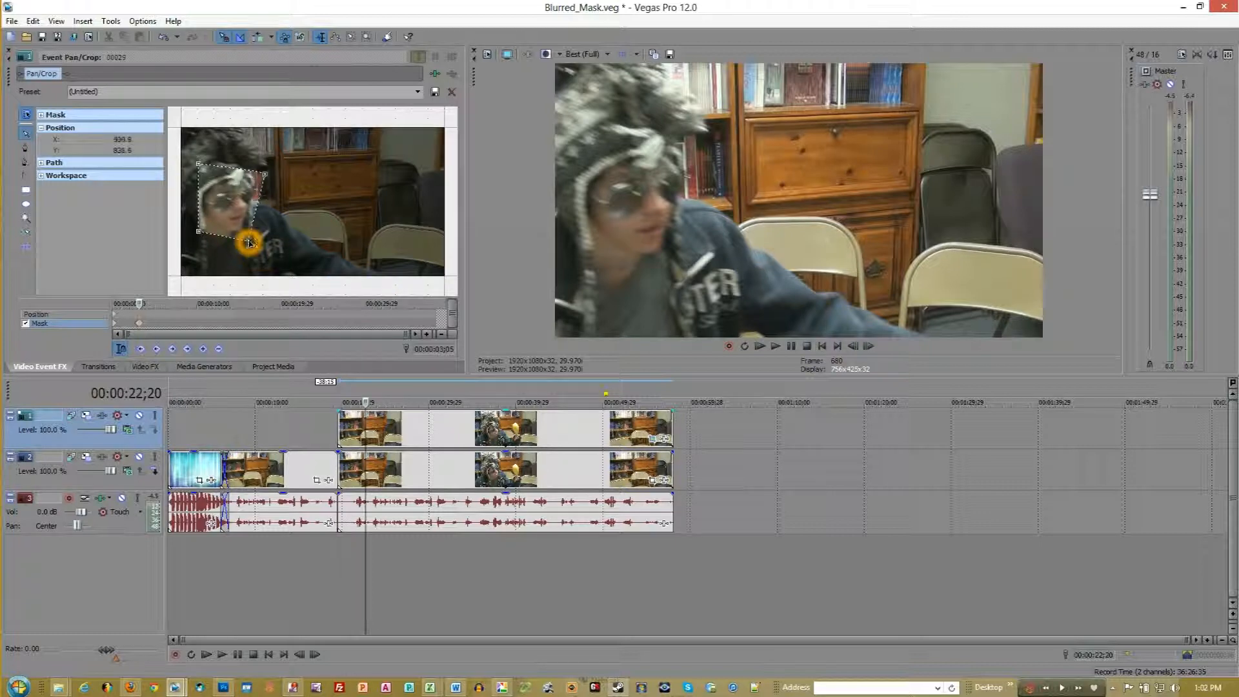
At 00:00:03;08, select the whole mask and move it right so it covers the face.
left_click(138, 304)
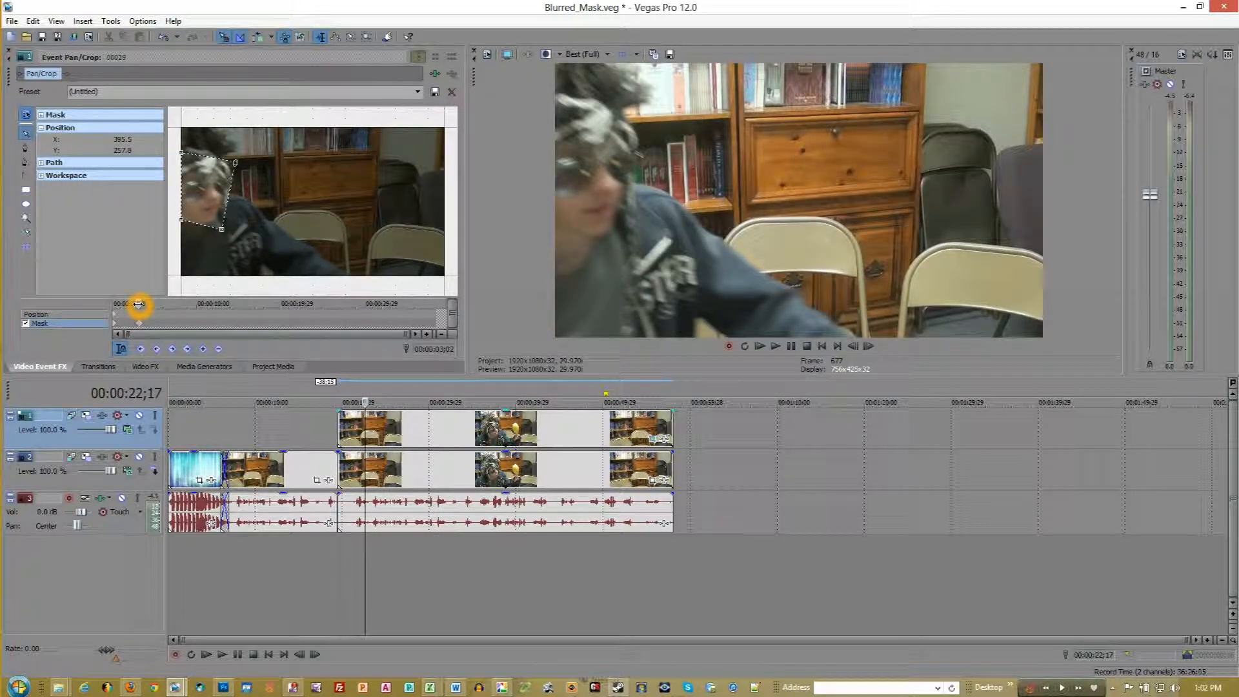
key("Right")
key("Right")
key("Right")
key("Right")
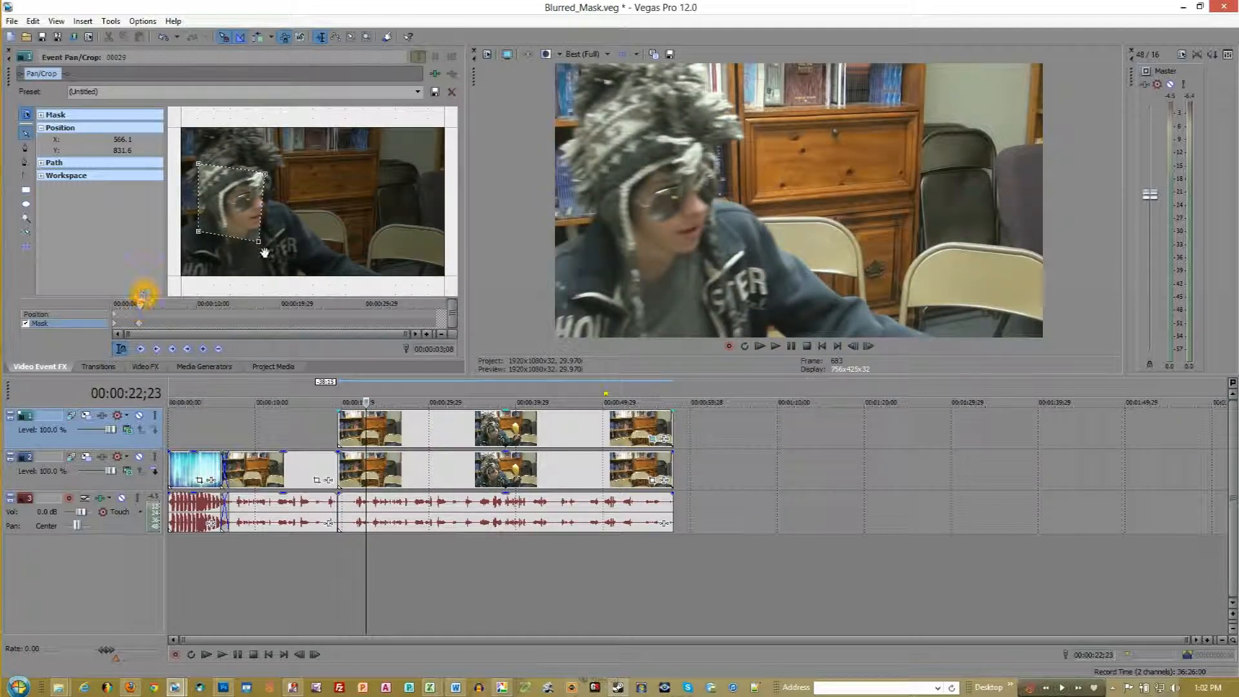
right_click(237, 207)
mouse_move(266, 231)
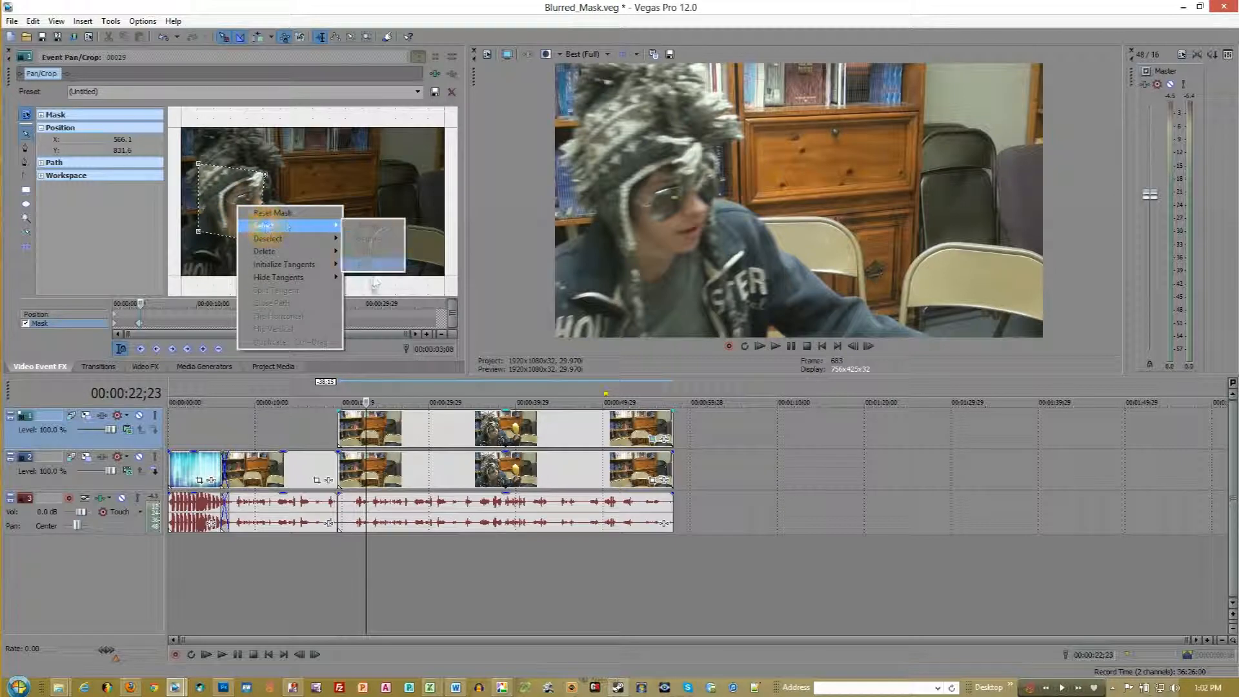
left_click(373, 263)
mouse_move(251, 213)
left_mouse_down()
mouse_move(243, 204)
mouse_move(257, 226)
left_mouse_up()
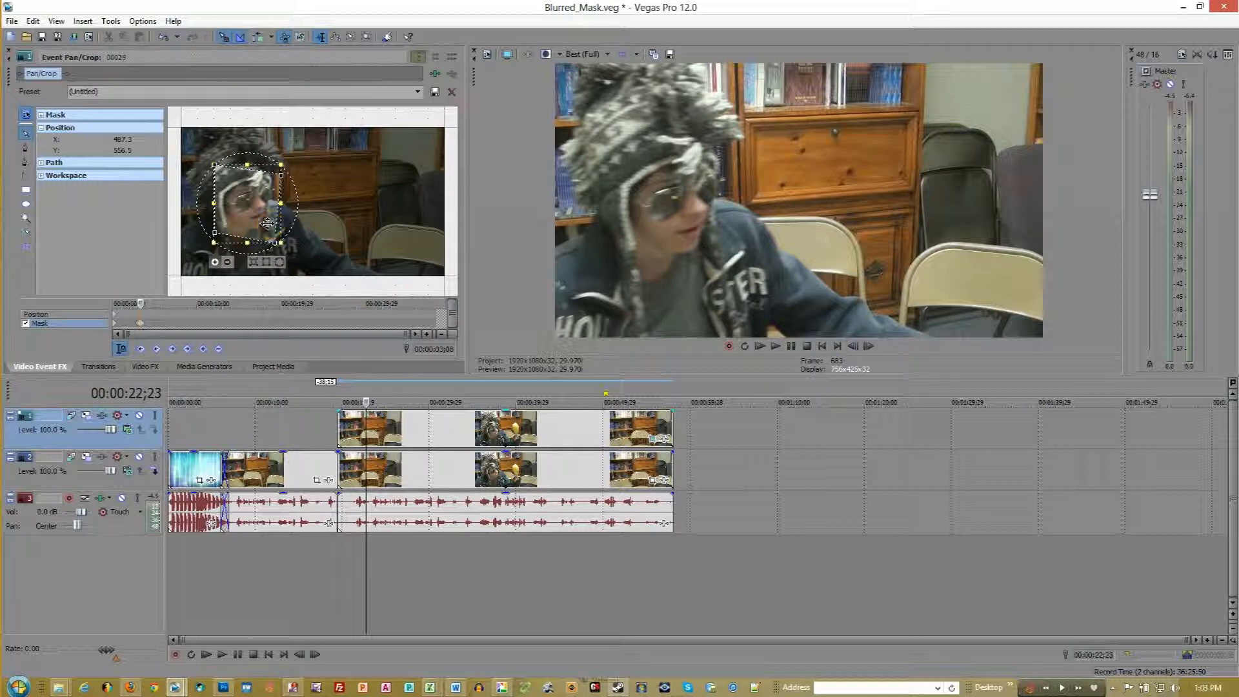
Advance slightly twice along the mask timeline and reposition the mask over the moving face each time.
left_click_drag(140, 304, 143, 305)
left_click_drag(242, 202, 268, 194)
left_click_drag(143, 304, 147, 304)
left_click_drag(263, 196, 257, 198)
Reposition the mask to follow the face at three points further along the clip, then close Pan/Crop and return to the project timeline.
left_click_drag(149, 303, 261, 303)
left_click_drag(265, 199, 265, 221)
left_click_drag(266, 302, 366, 303)
left_click_drag(268, 207, 270, 201)
left_click_drag(366, 304, 422, 304)
left_click_drag(269, 200, 220, 215)
left_click(8, 50)
left_click(525, 398)
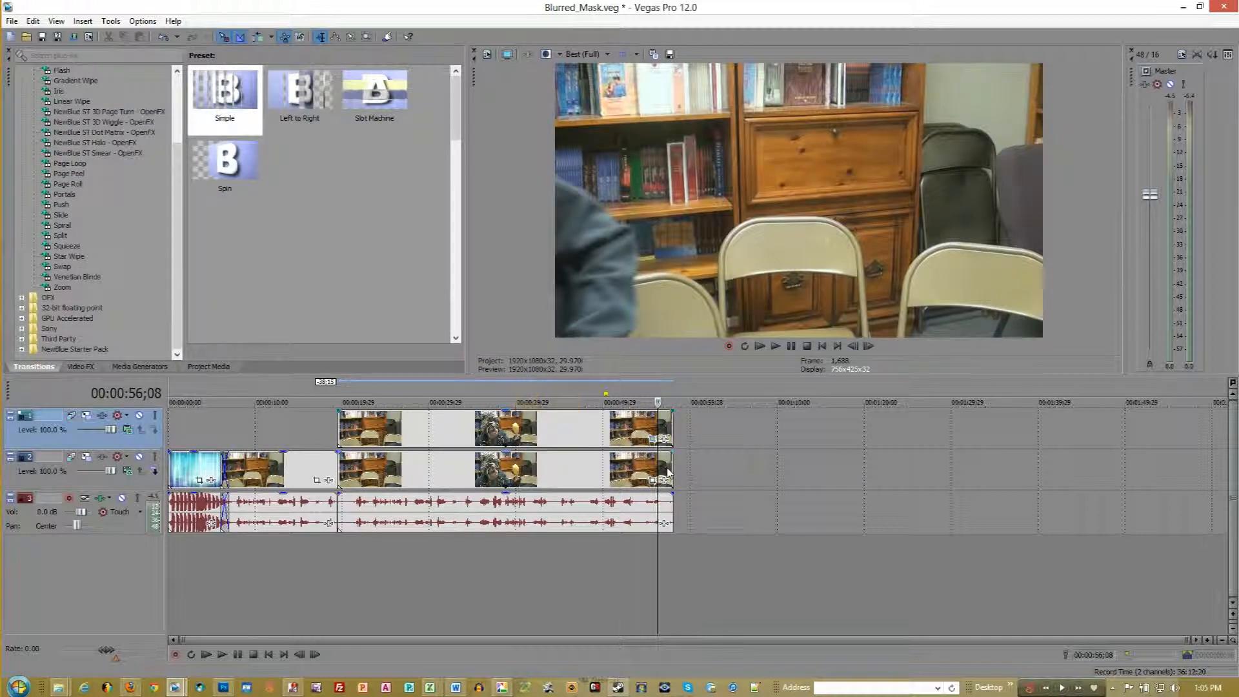
With the playhead at about 00:00:47;24, apply the Pixelate video effect's Large preset to the masked clip on the top track.
left_click(584, 400)
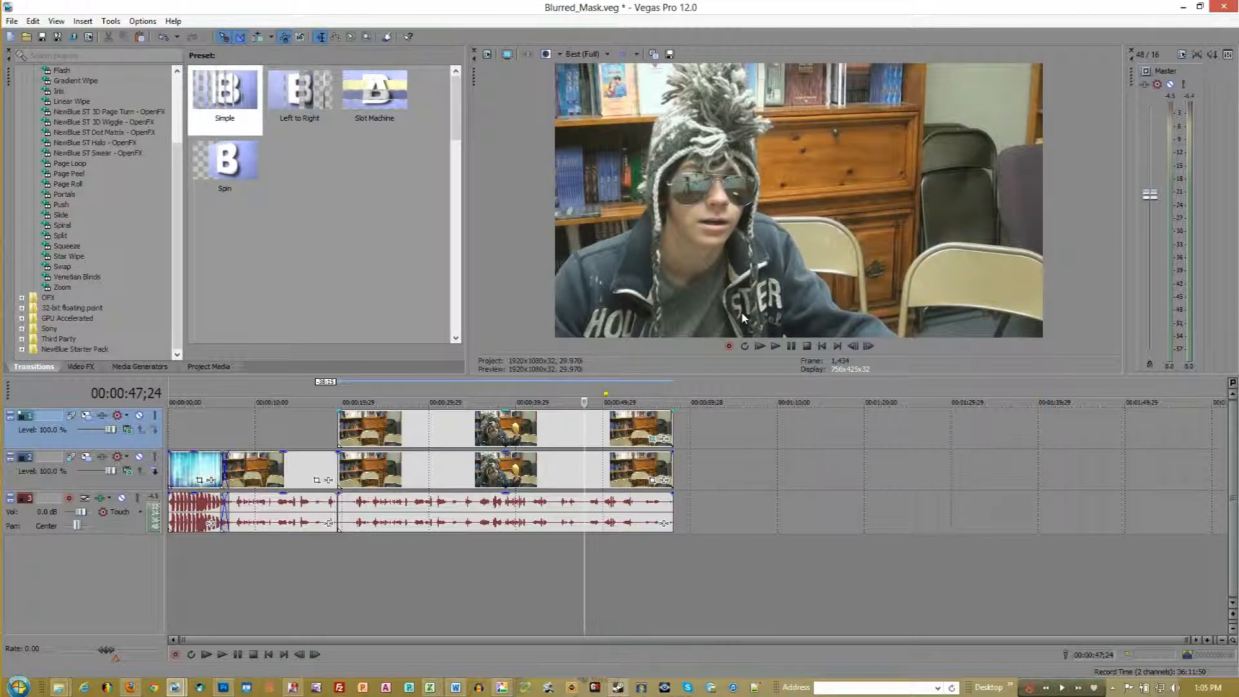
left_click(728, 430)
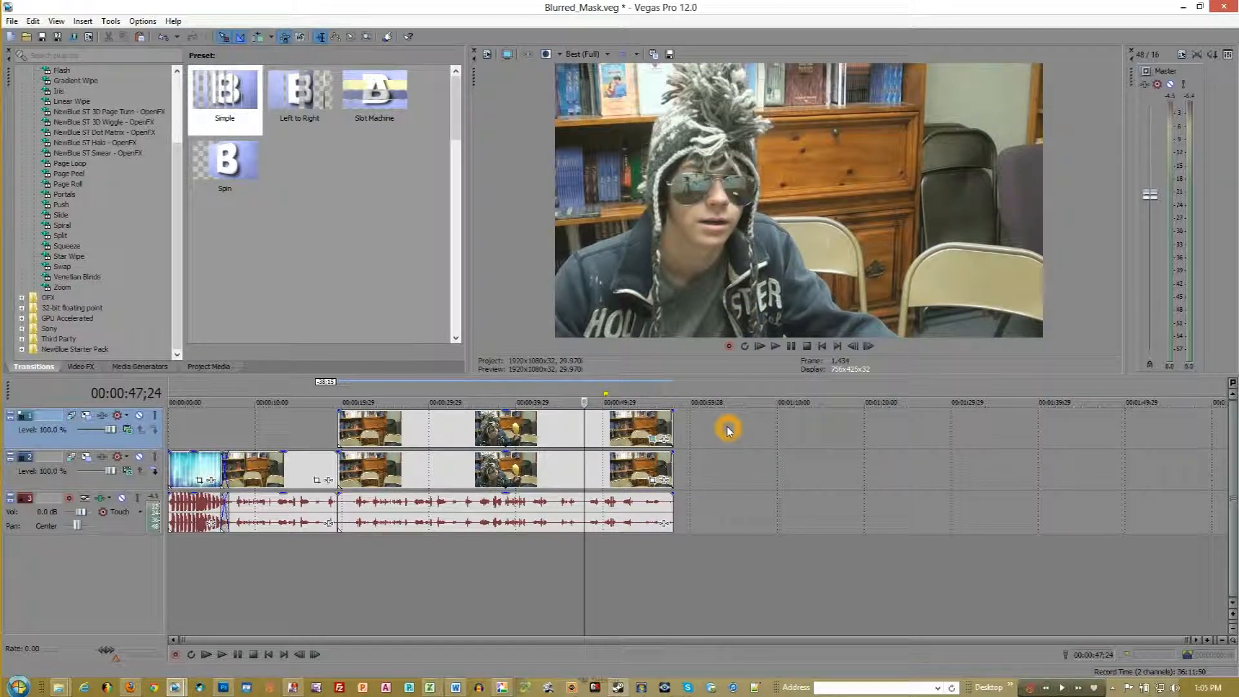
left_click(81, 366)
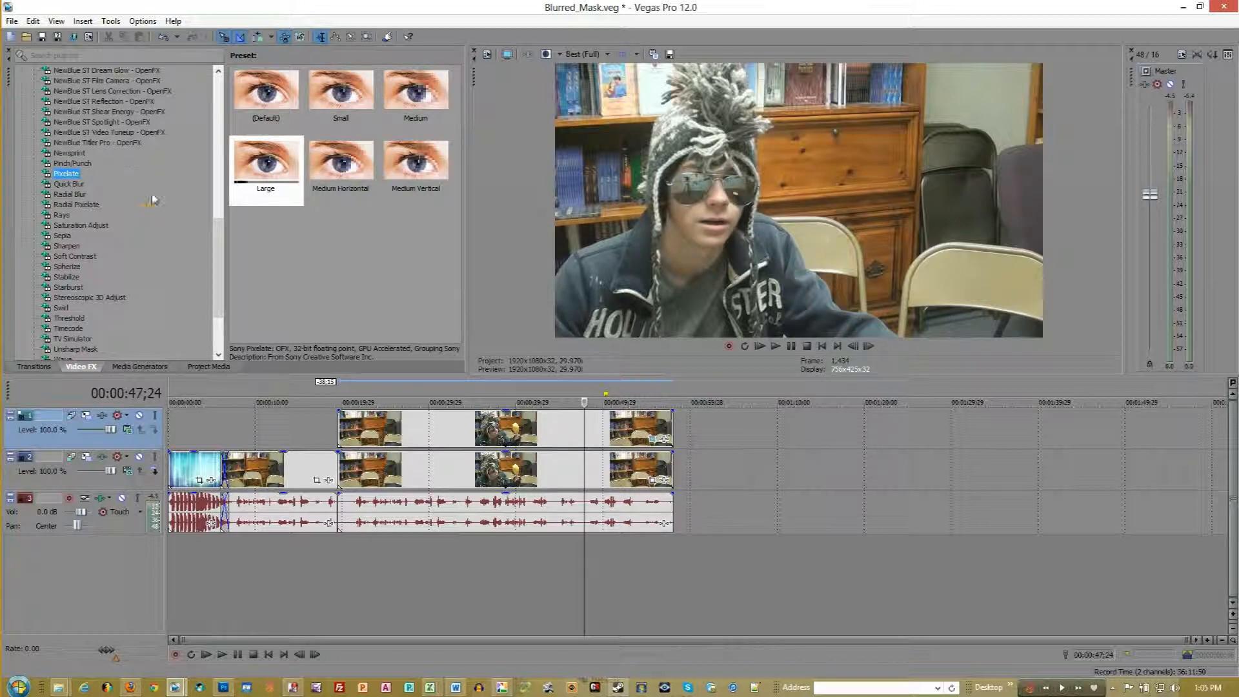
left_click_drag(222, 256, 221, 212)
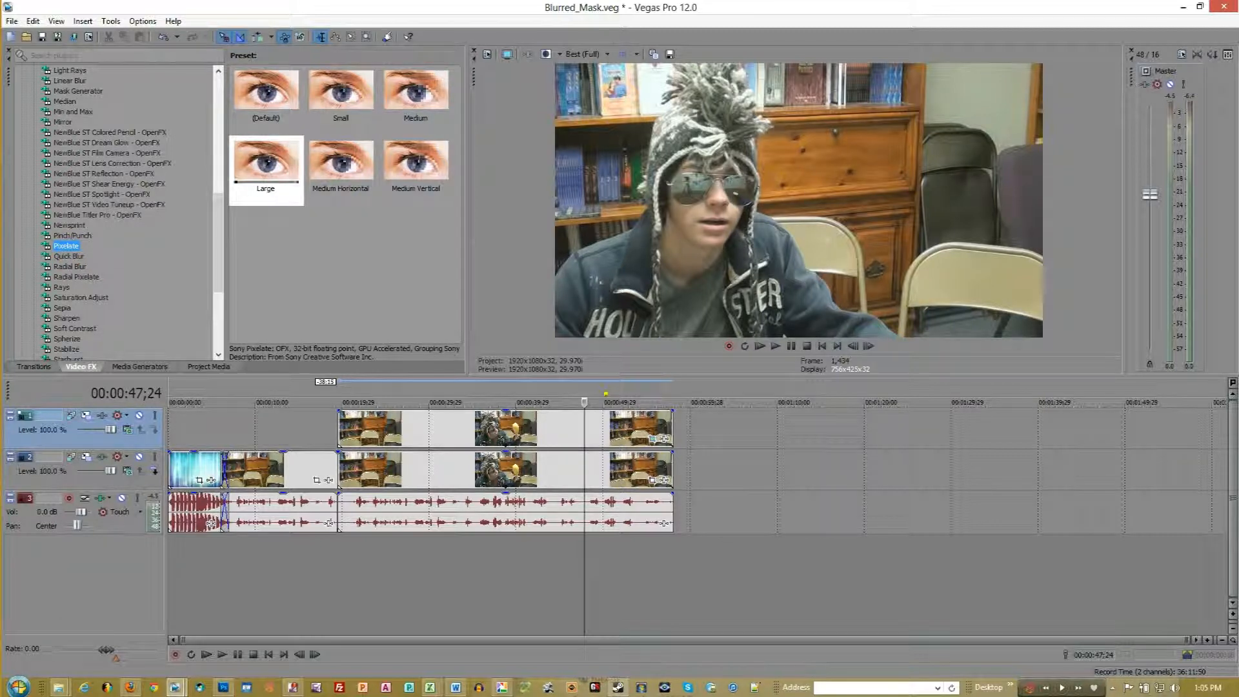
left_click(369, 275)
left_click(270, 160)
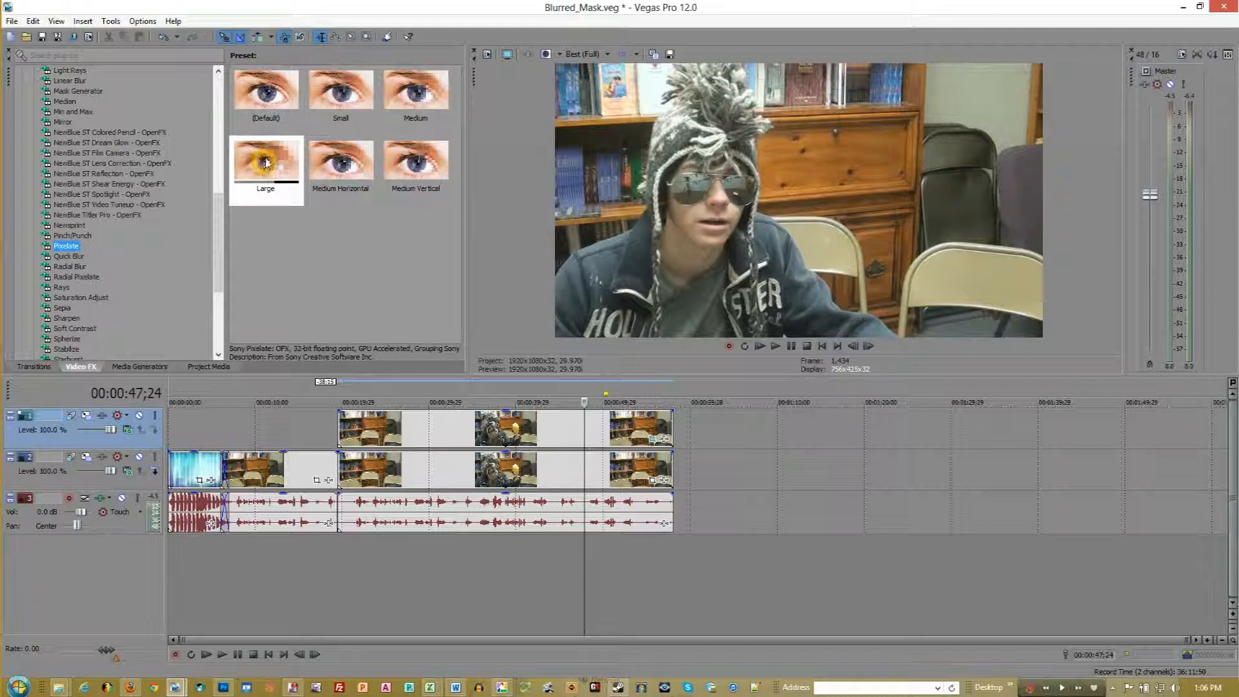
left_click_drag(270, 160, 623, 433)
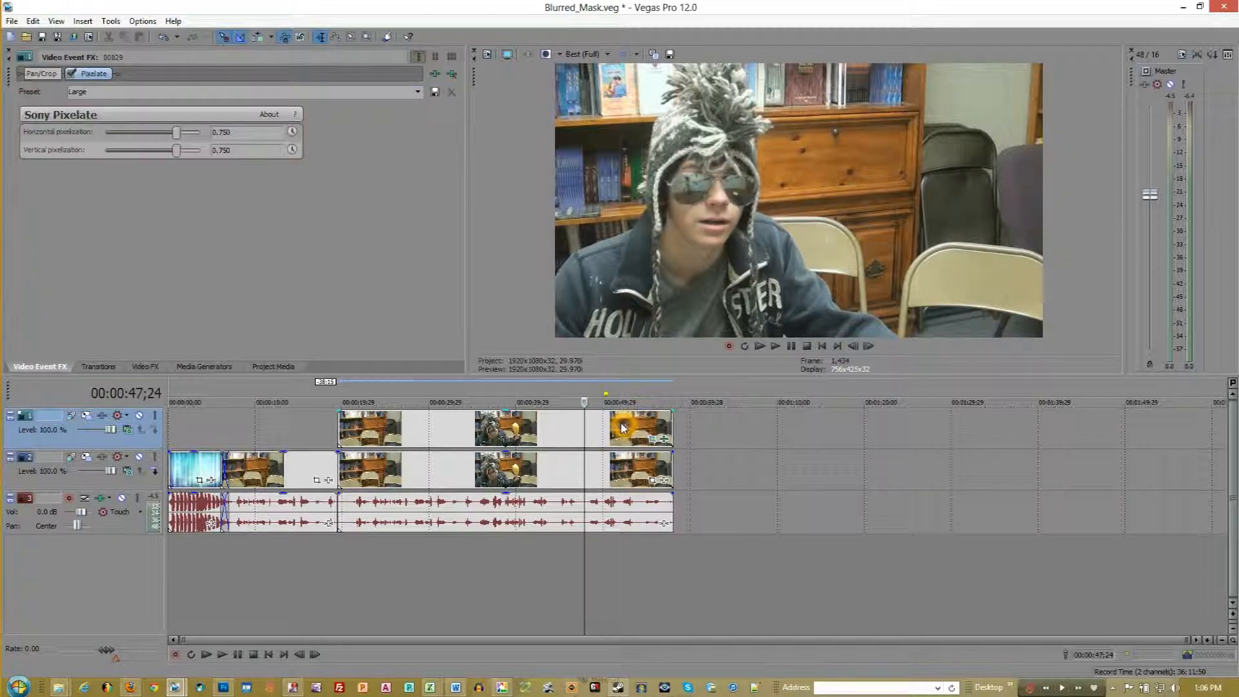
Set the Pixelate effect's horizontal pixelization to about 0.939 and its vertical pixelization to about 0.810.
left_click(666, 443)
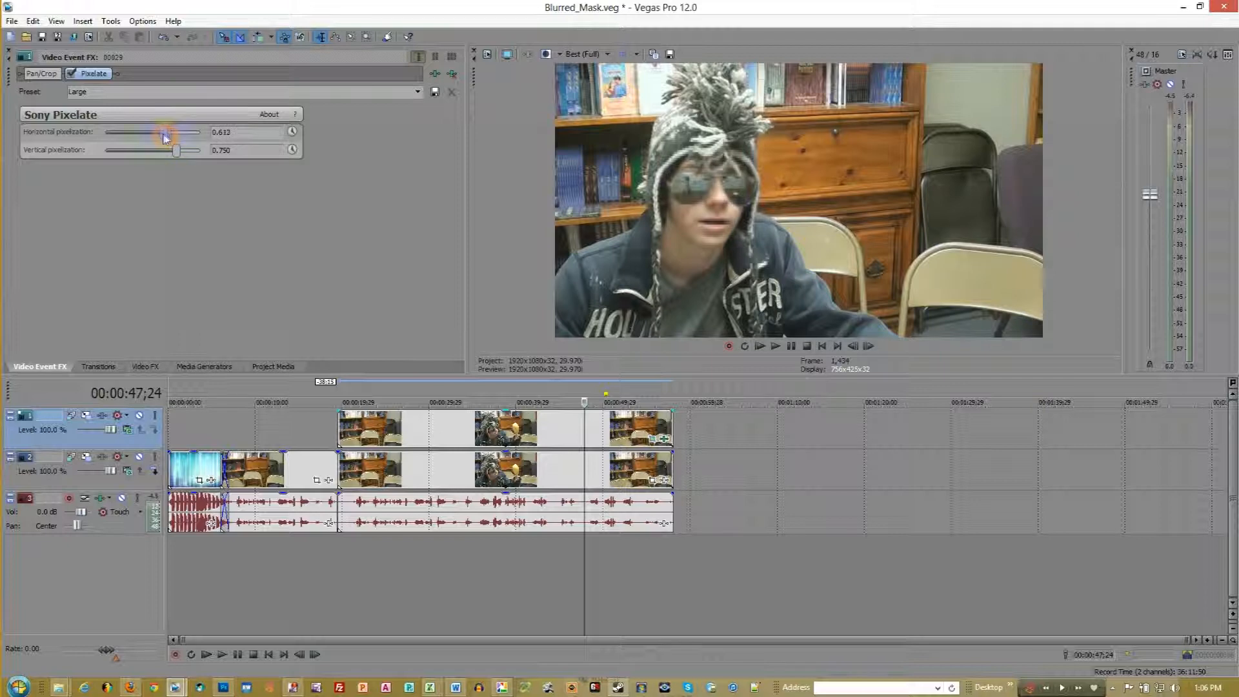
left_click_drag(166, 136, 196, 137)
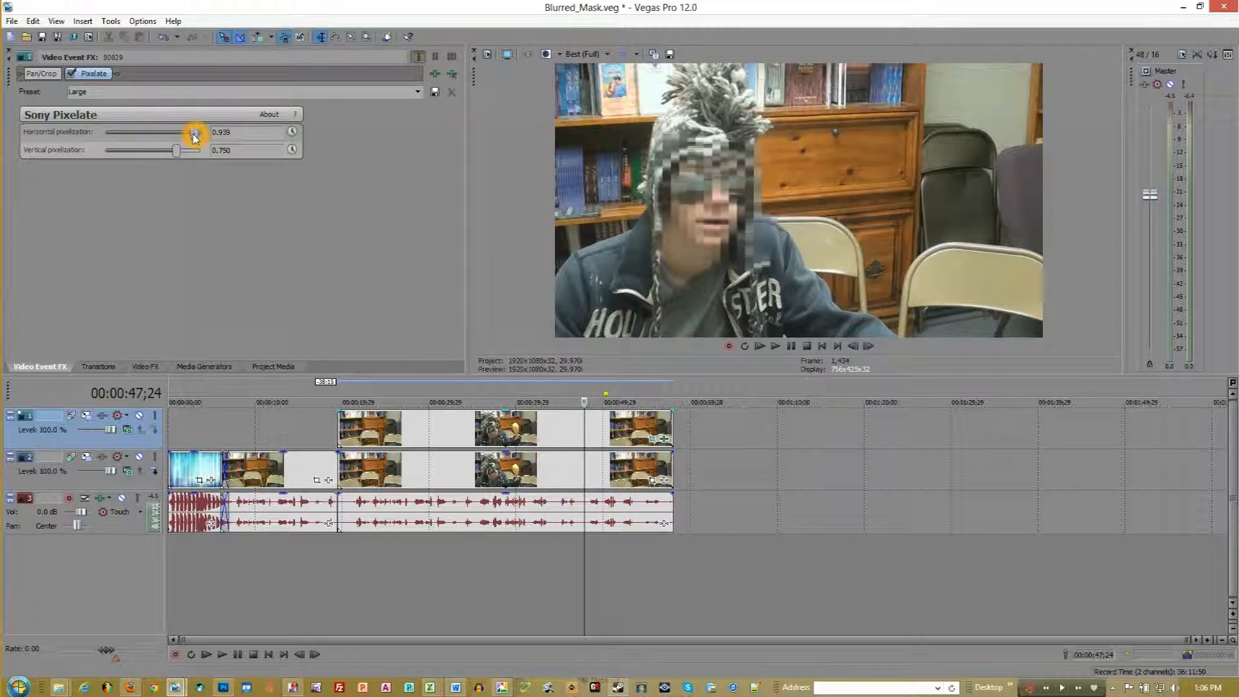
mouse_move(179, 155)
left_mouse_down()
mouse_move(204, 155)
mouse_move(184, 154)
left_mouse_up()
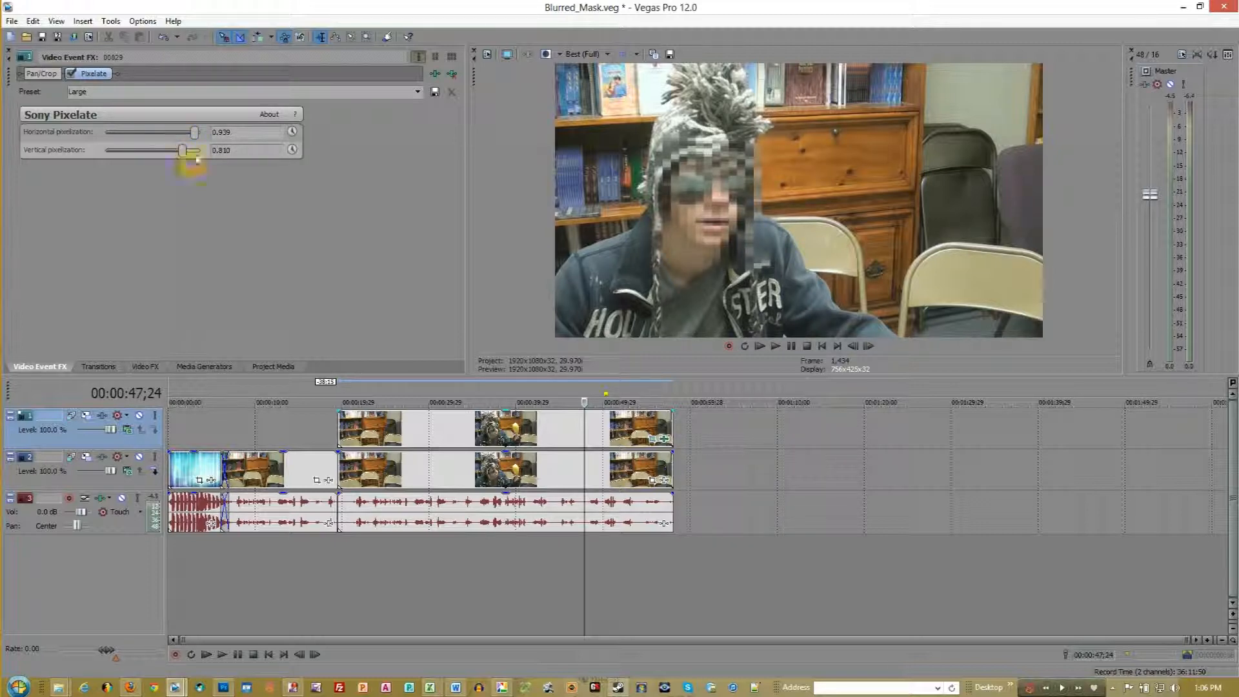
Open Pan/Crop for the top-track clip, deselect the whole mask and move its lower-right corner in to about X 701, Y 750.
left_click(652, 441)
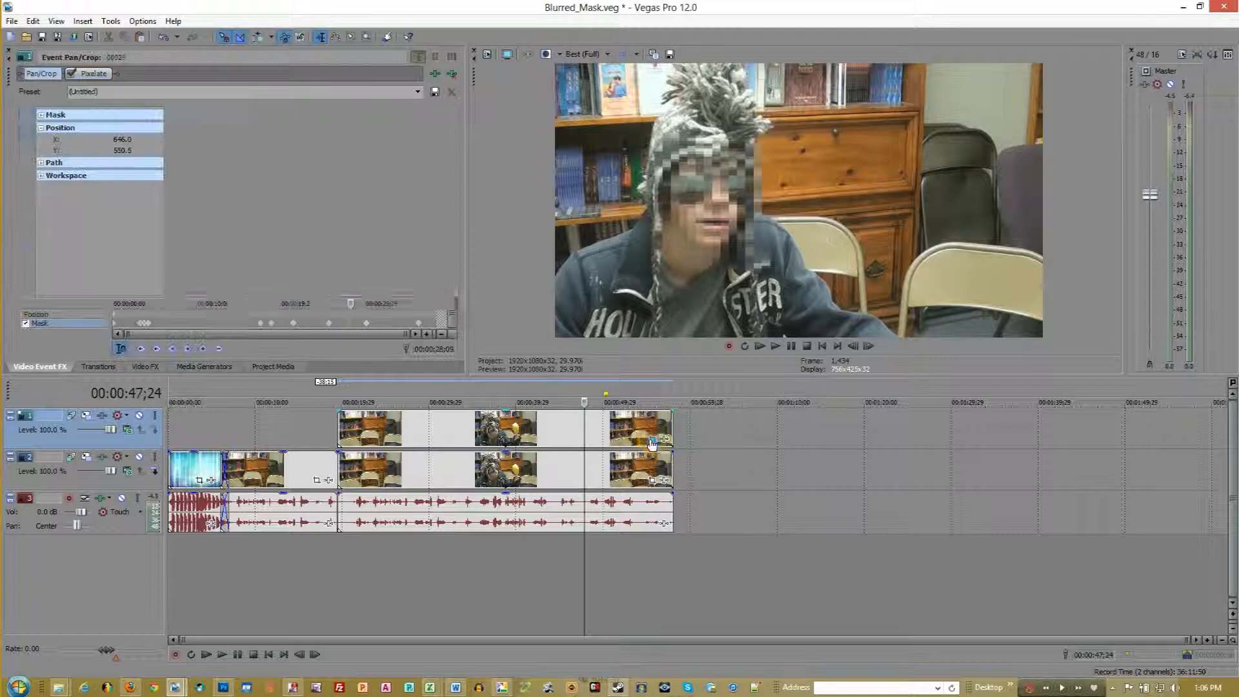
right_click(289, 246)
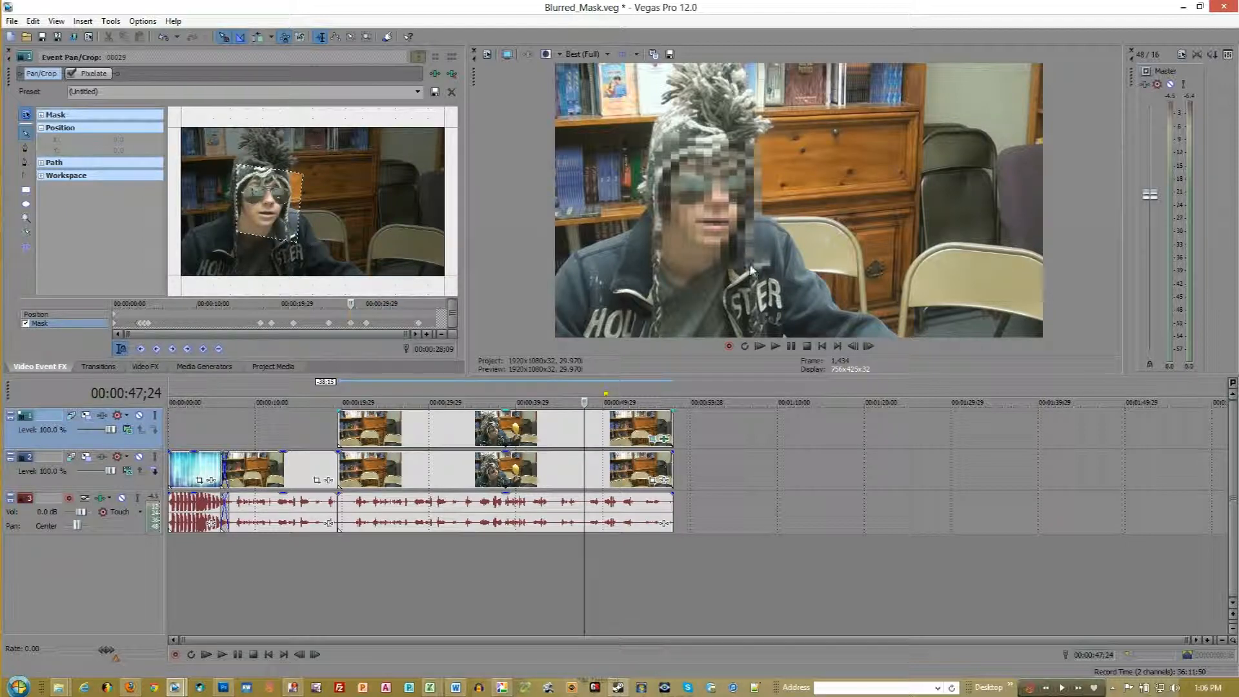
left_click(24, 134)
left_click_drag(296, 243, 279, 232)
left_click(276, 229)
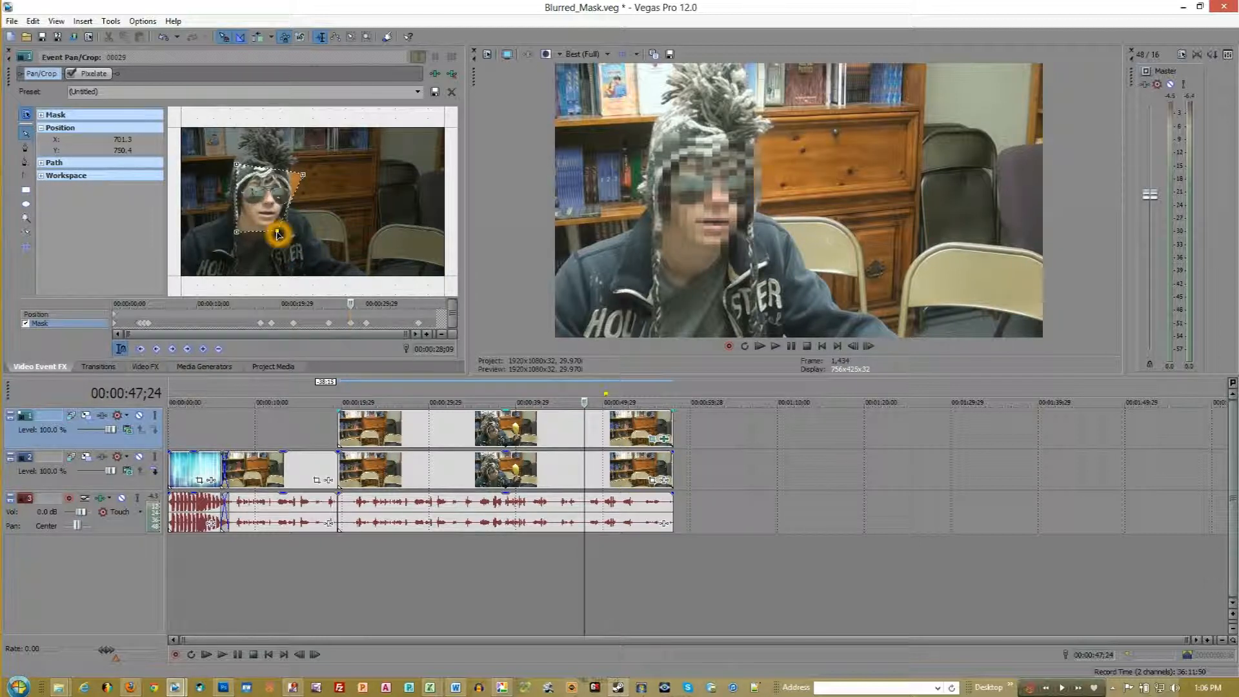
Pull the mask's upper-right corner and left side in around the face, placing a left-side point at about X 439, Y 553.
left_click(304, 179)
left_click_drag(305, 178, 271, 181)
left_click(272, 182)
left_click_drag(244, 239, 241, 211)
left_click(239, 221)
left_click(242, 211)
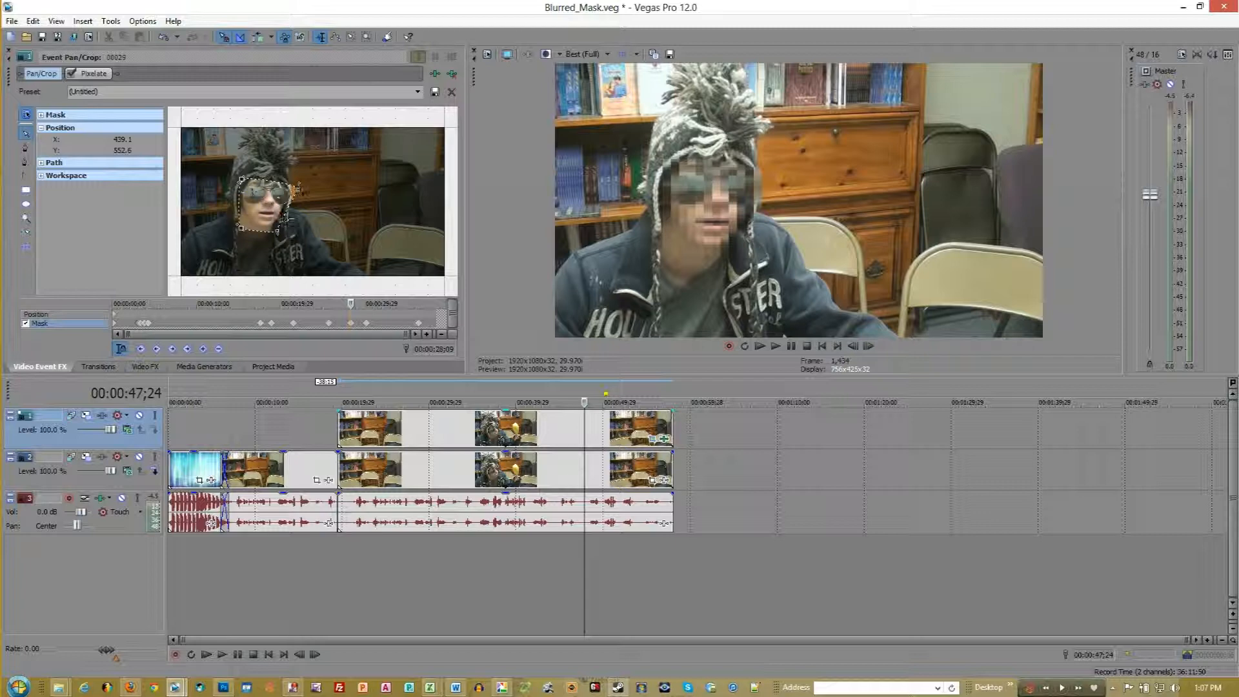
left_click(287, 219)
Reopen the top-track clip's Pixelate settings and set horizontal pixelization to about 0.891 and vertical pixelization to about 0.925.
left_click(664, 439)
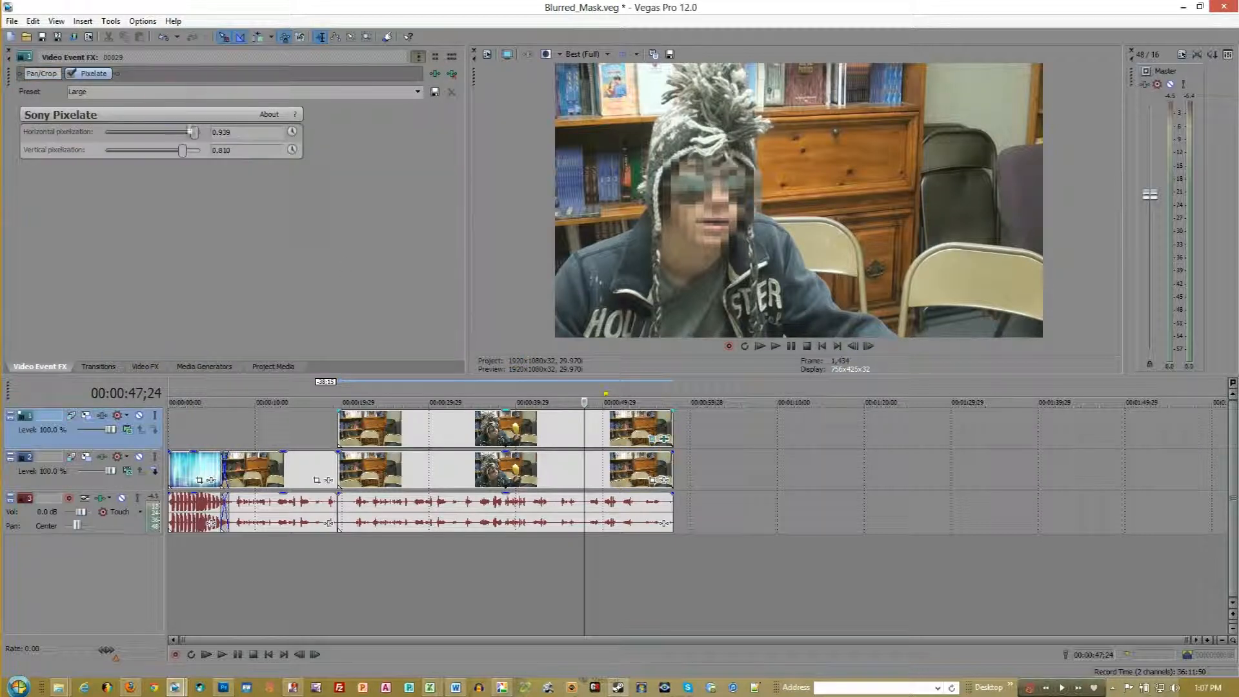
left_click_drag(196, 134, 191, 133)
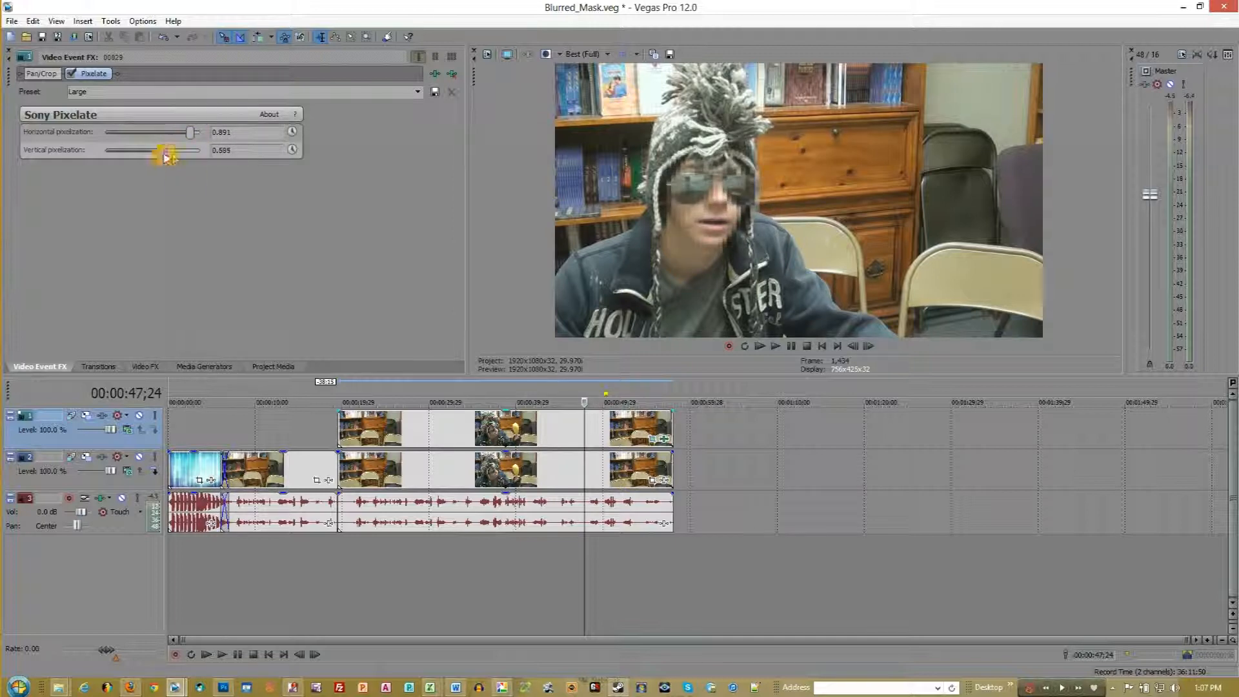
left_click_drag(183, 160, 195, 161)
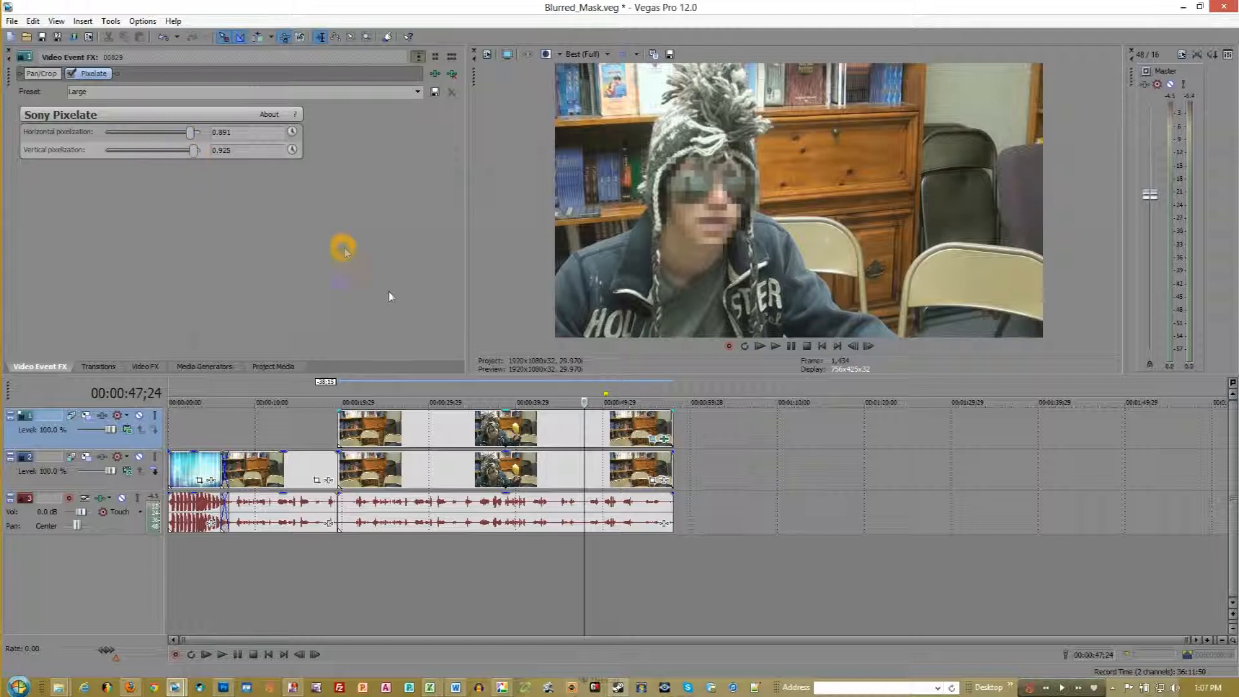
Mute the audio track and play the project from about 00:00:18;29, just before the masked clip starts, to preview the pixelated face.
left_click(332, 390)
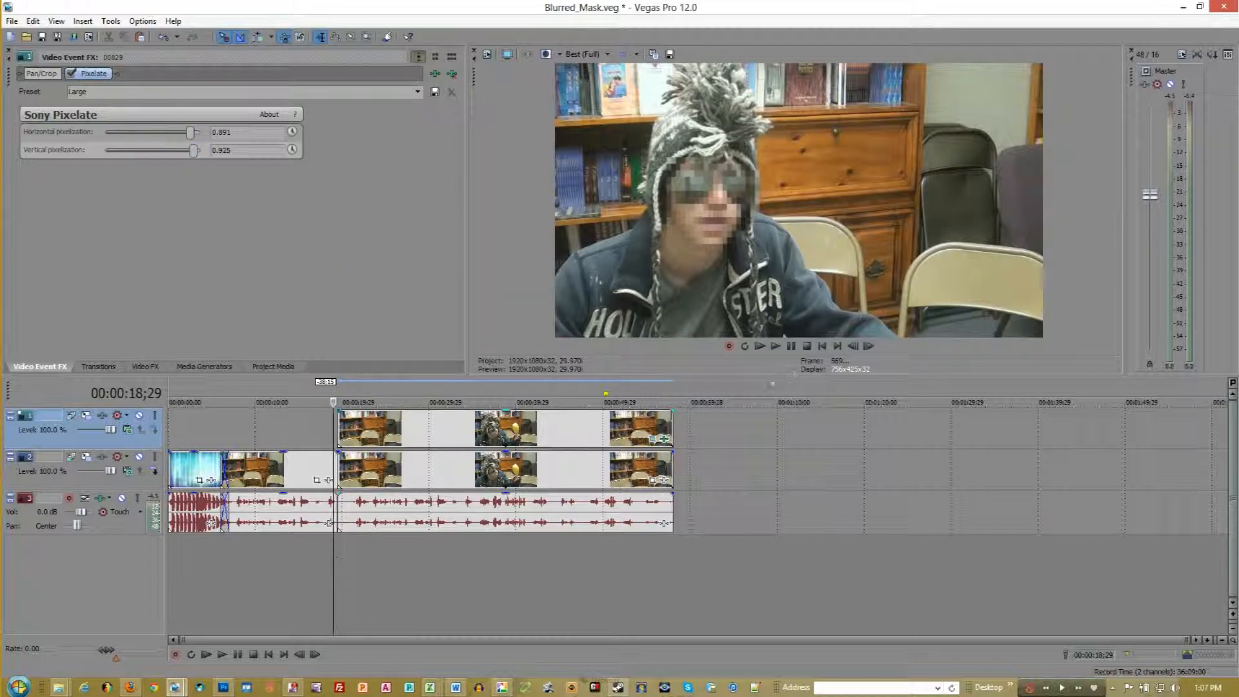
left_click(122, 498)
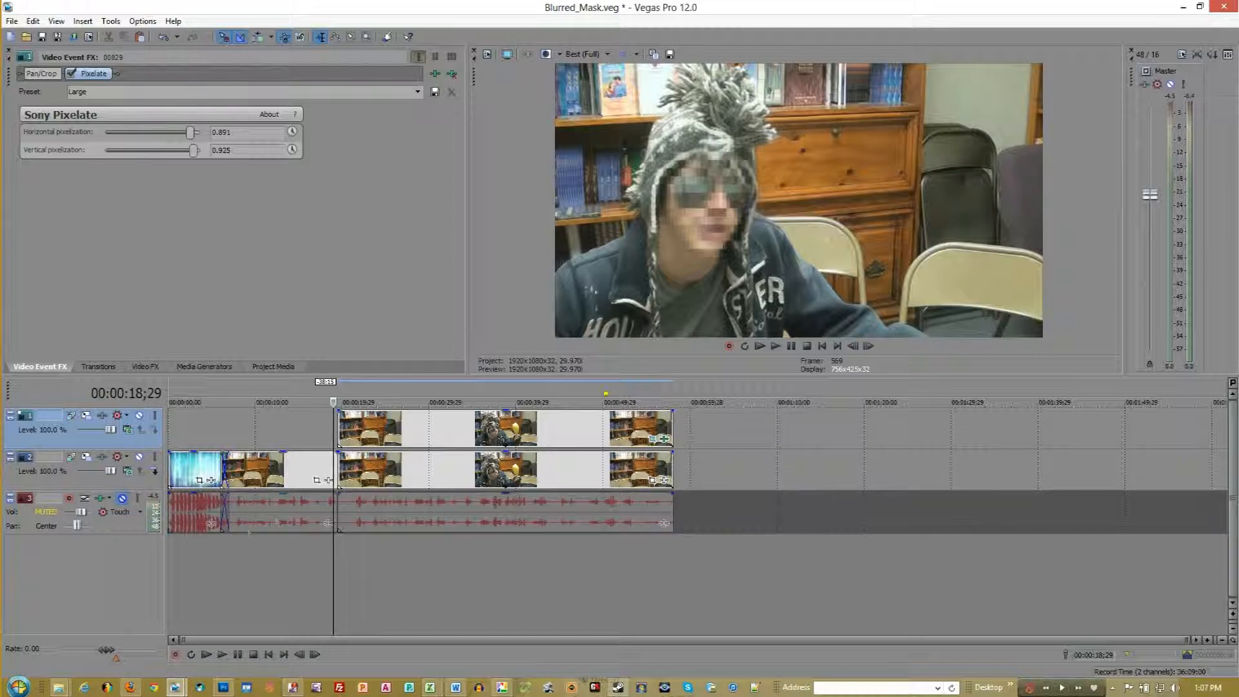
left_click(777, 346)
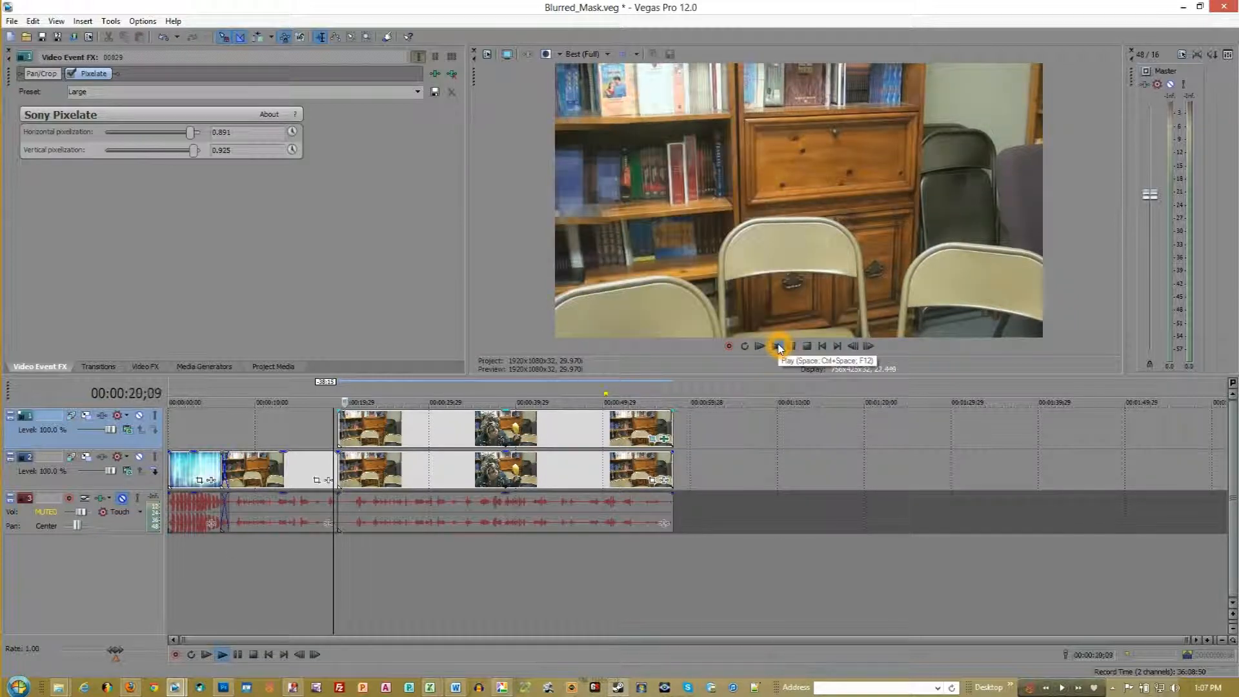